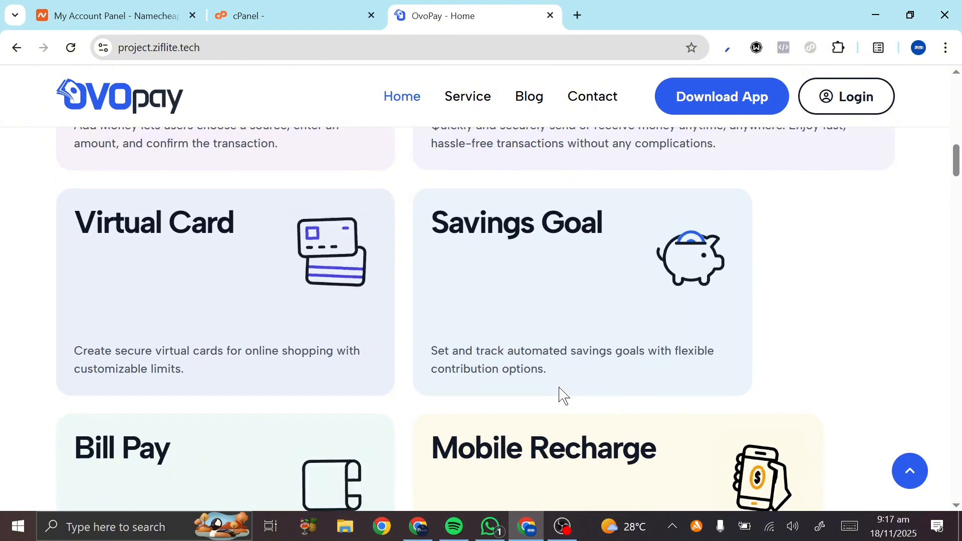
Look over the service cards on the OvoPay home page, from Add Money and Virtual Card to Merchant Payment and Cash Out.
{"action": "scroll", "coordinate": [564, 396], "scroll_direction": "up", "scroll_amount": 4}
{"action": "scroll", "coordinate": [561, 395], "scroll_direction": "up", "scroll_amount": 1}
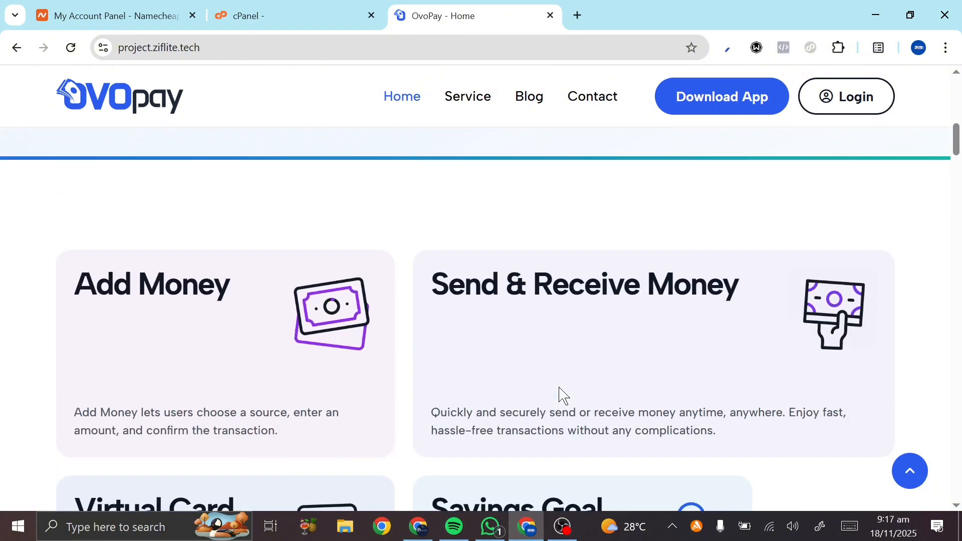
{"action": "scroll", "coordinate": [548, 353], "scroll_direction": "down", "scroll_amount": 4}
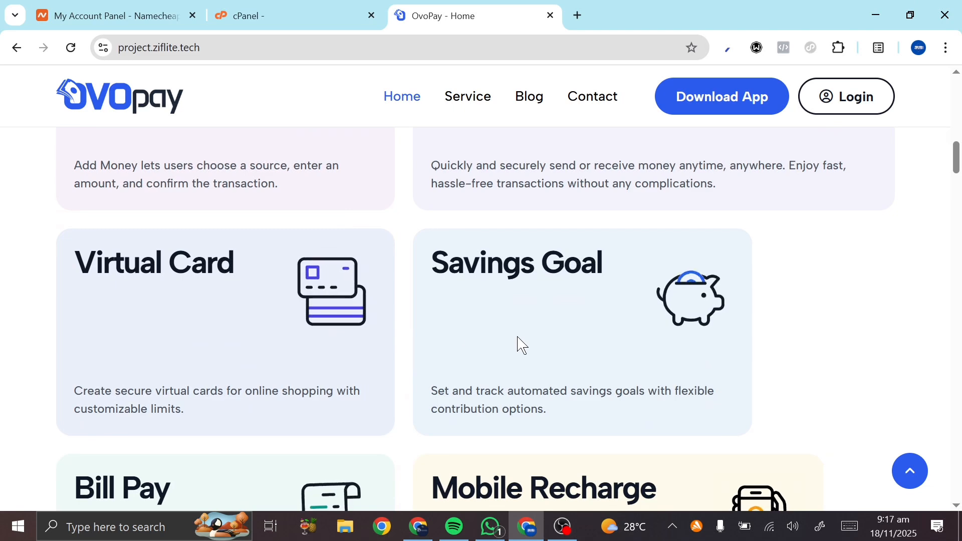
{"action": "scroll", "coordinate": [518, 343], "scroll_direction": "down", "scroll_amount": 3}
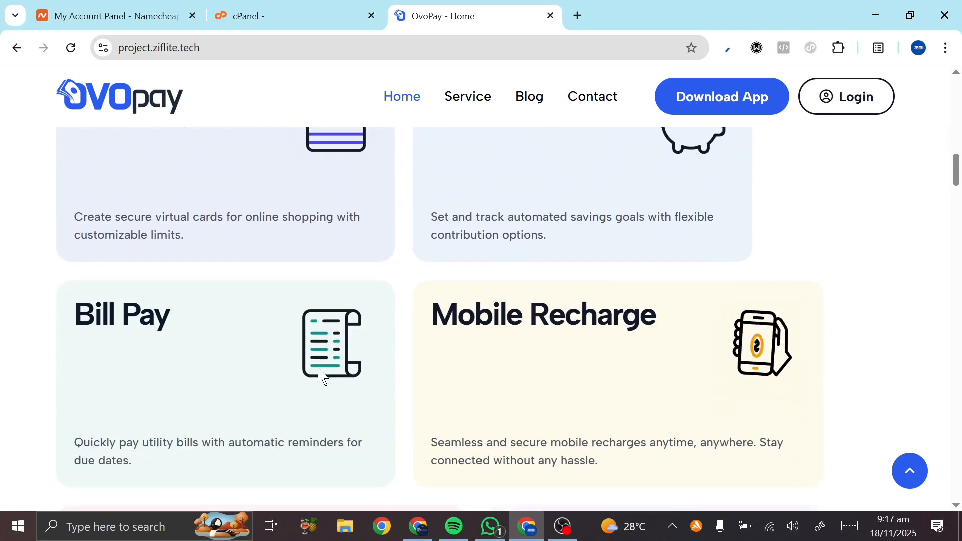
{"action": "scroll", "coordinate": [323, 376], "scroll_direction": "up", "scroll_amount": 2}
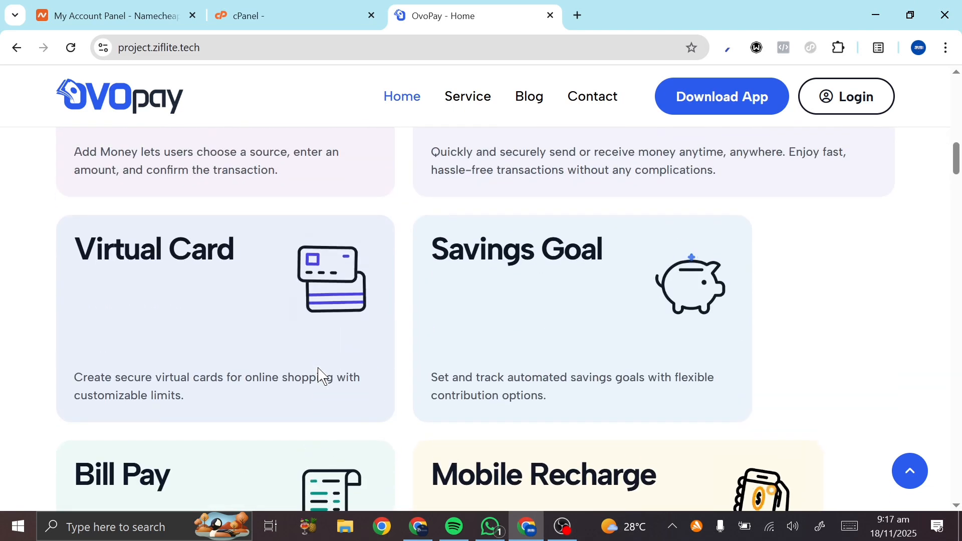
{"action": "scroll", "coordinate": [318, 371], "scroll_direction": "down", "scroll_amount": 3}
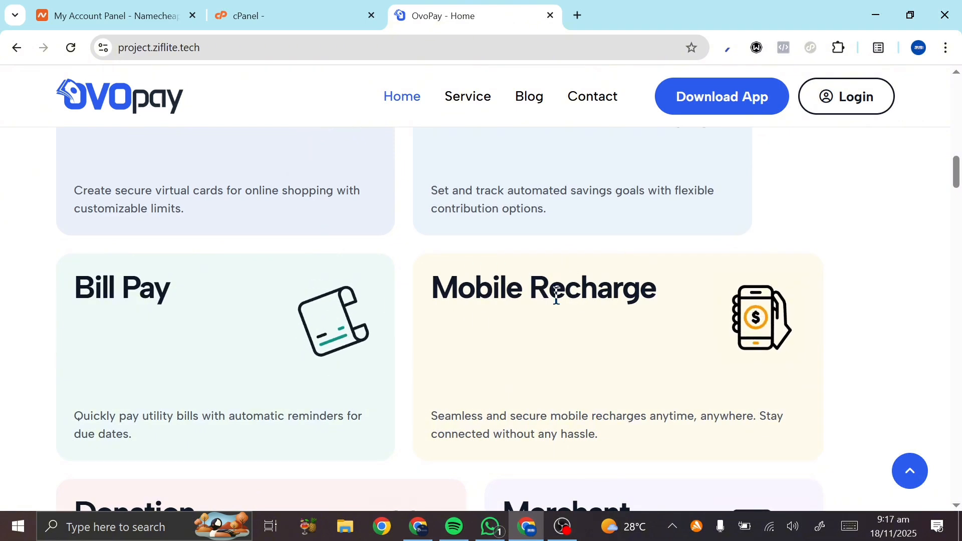
{"action": "scroll", "coordinate": [582, 301], "scroll_direction": "down", "scroll_amount": 5}
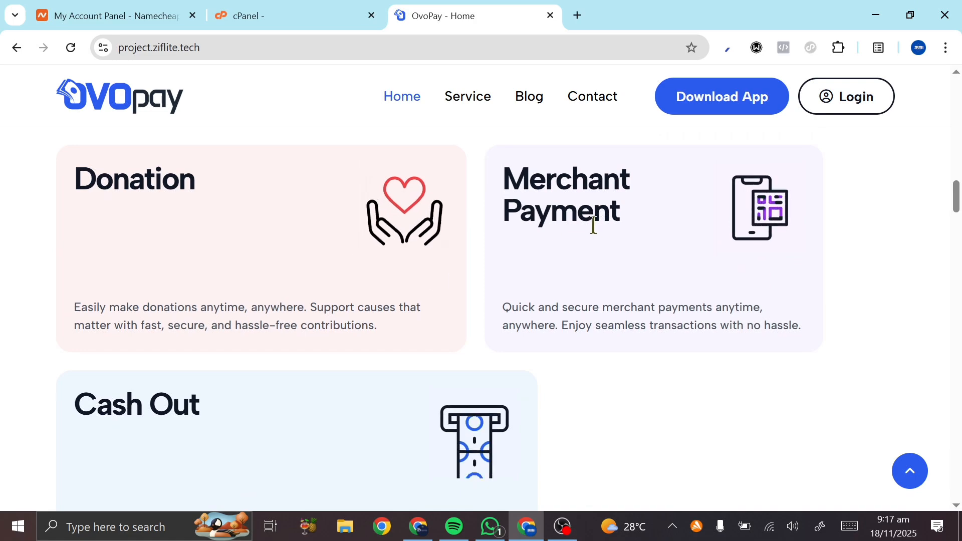
{"action": "scroll", "coordinate": [242, 413], "scroll_direction": "down", "scroll_amount": 6}
Review the rest of the OvoPay home page down to the footer links and return to its start.
{"action": "scroll", "coordinate": [231, 404], "scroll_direction": "down", "scroll_amount": 20}
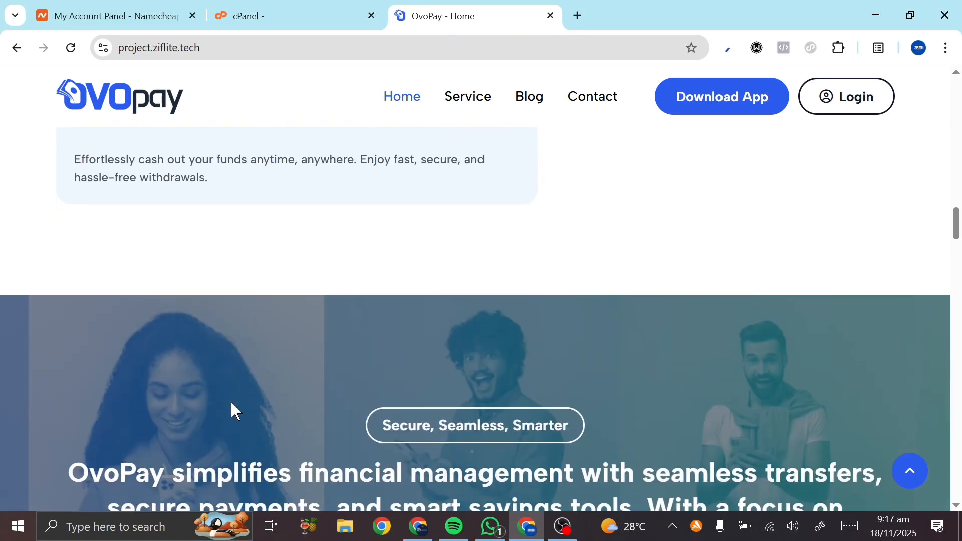
{"action": "scroll", "coordinate": [234, 411], "scroll_direction": "down", "scroll_amount": 12}
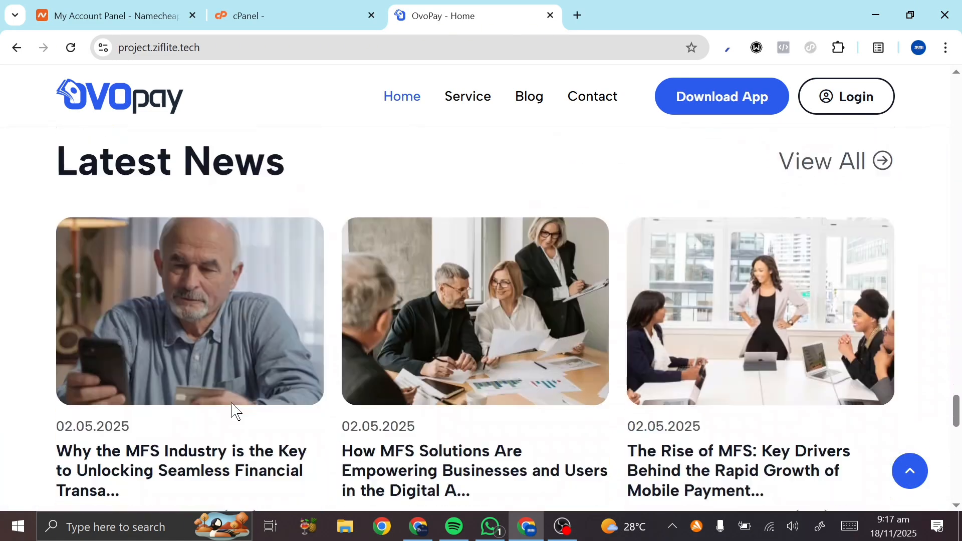
{"action": "scroll", "coordinate": [231, 404], "scroll_direction": "down", "scroll_amount": 6}
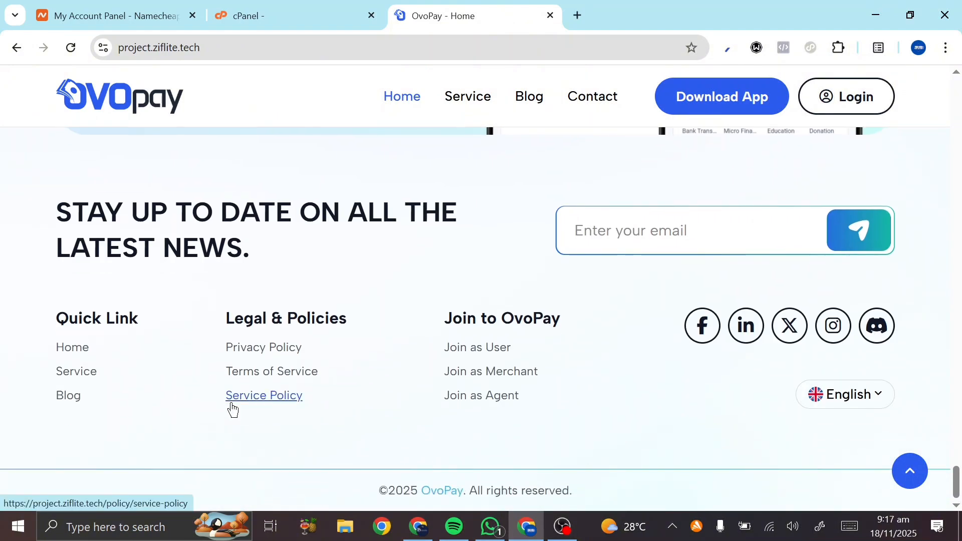
{"action": "scroll", "coordinate": [232, 409], "scroll_direction": "up", "scroll_amount": 15}
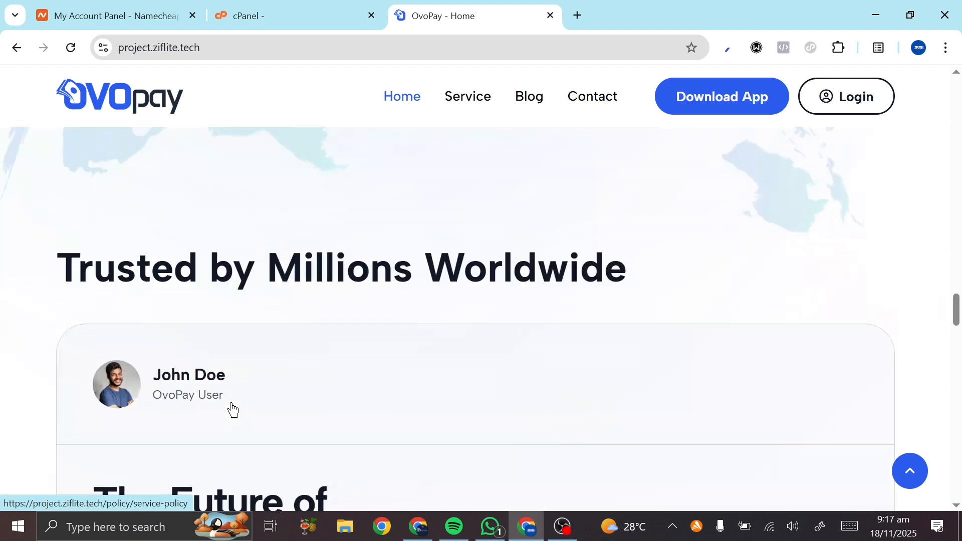
{"action": "scroll", "coordinate": [232, 409], "scroll_direction": "up", "scroll_amount": 15}
{"action": "scroll", "coordinate": [232, 410], "scroll_direction": "down", "scroll_amount": 10}
{"action": "scroll", "coordinate": [232, 410], "scroll_direction": "up", "scroll_amount": 3}
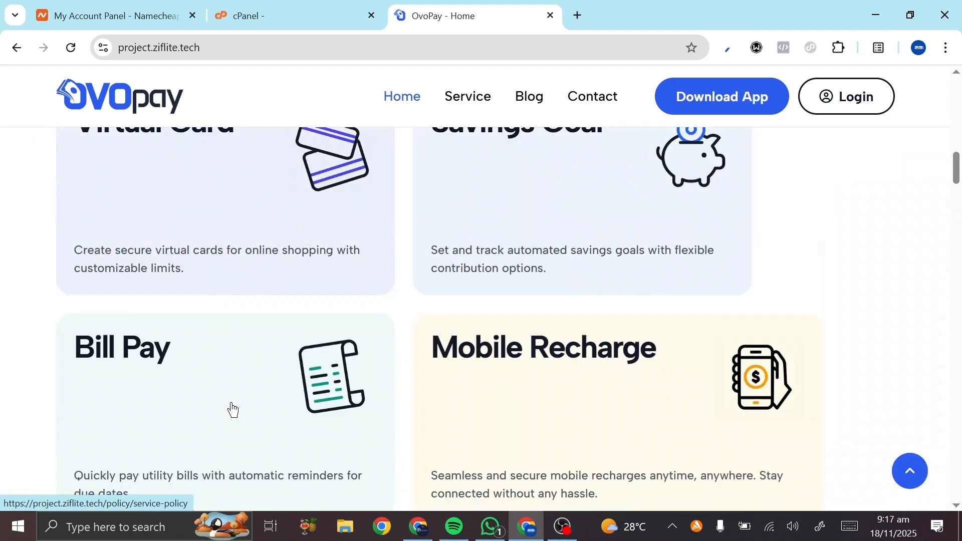
{"action": "scroll", "coordinate": [232, 409], "scroll_direction": "up", "scroll_amount": 10}
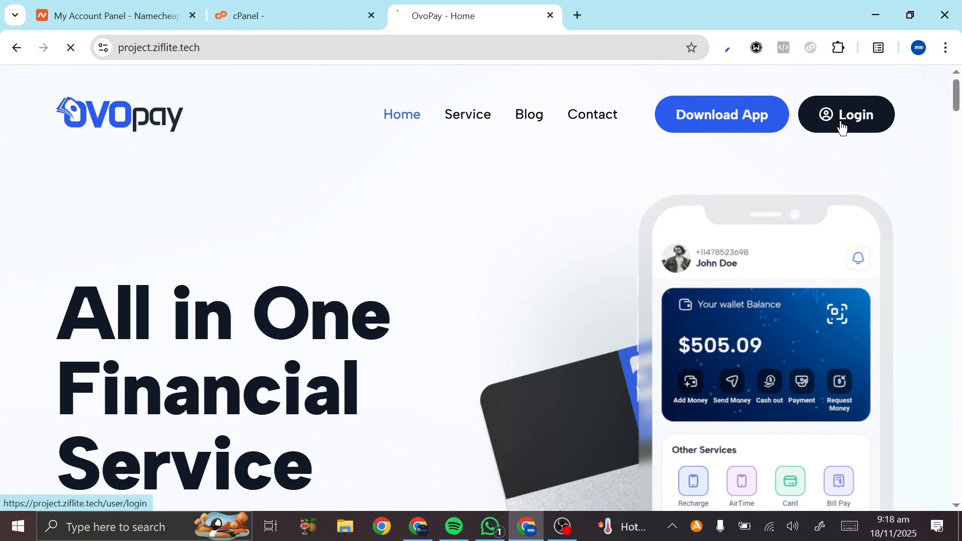
Open the OvoPay login page, look over its form, and continue to the new account registration page.
{"action": "left_click", "coordinate": [844, 126]}
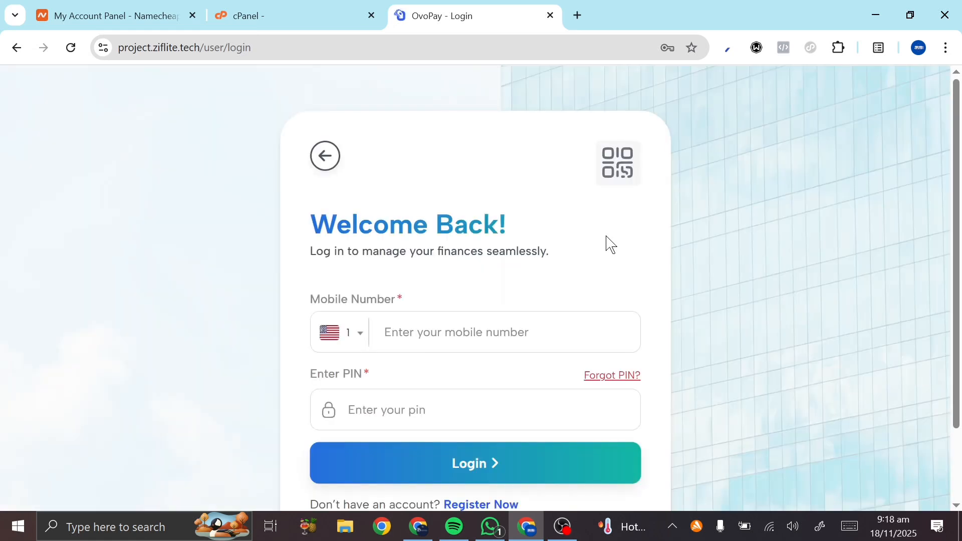
{"action": "scroll", "coordinate": [608, 244], "scroll_direction": "down", "scroll_amount": 2}
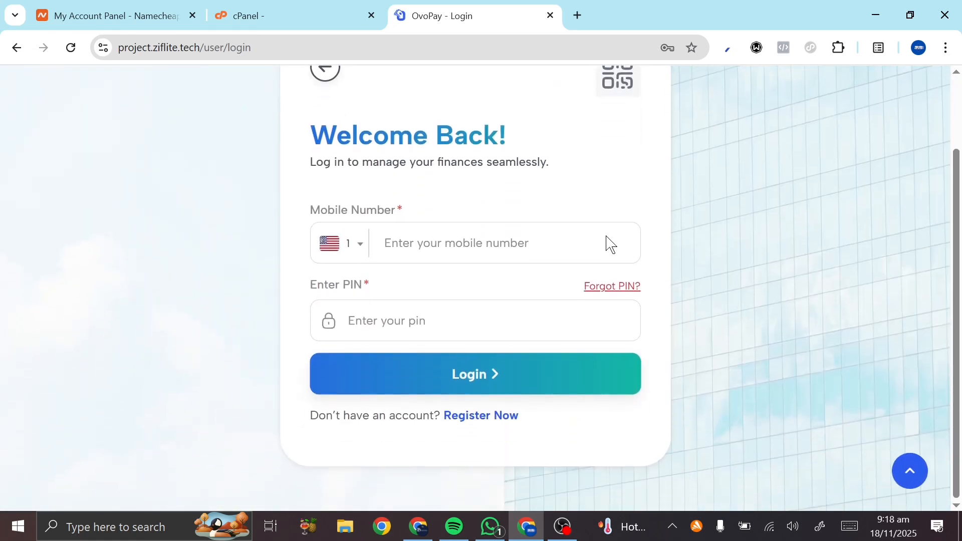
{"action": "scroll", "coordinate": [608, 242], "scroll_direction": "up", "scroll_amount": 2}
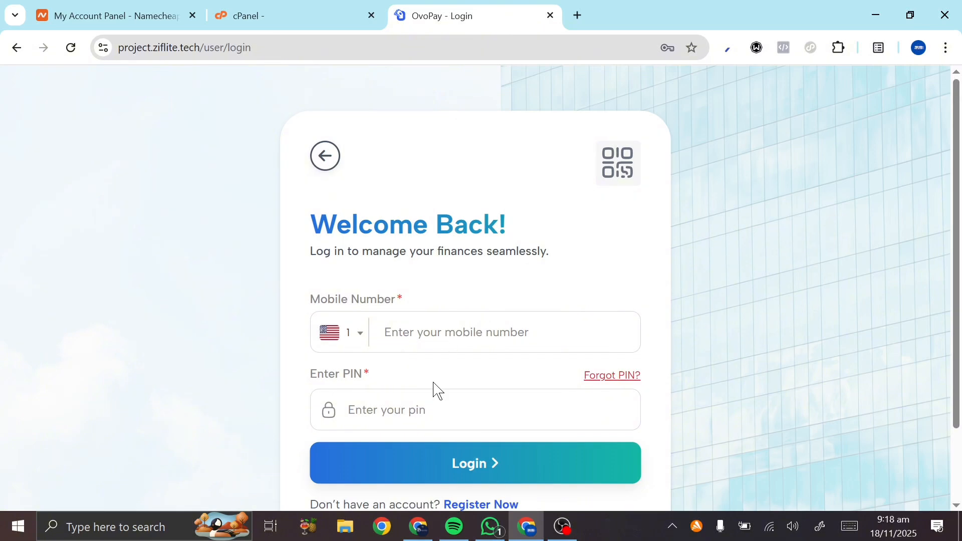
{"action": "scroll", "coordinate": [409, 342], "scroll_direction": "down", "scroll_amount": 2}
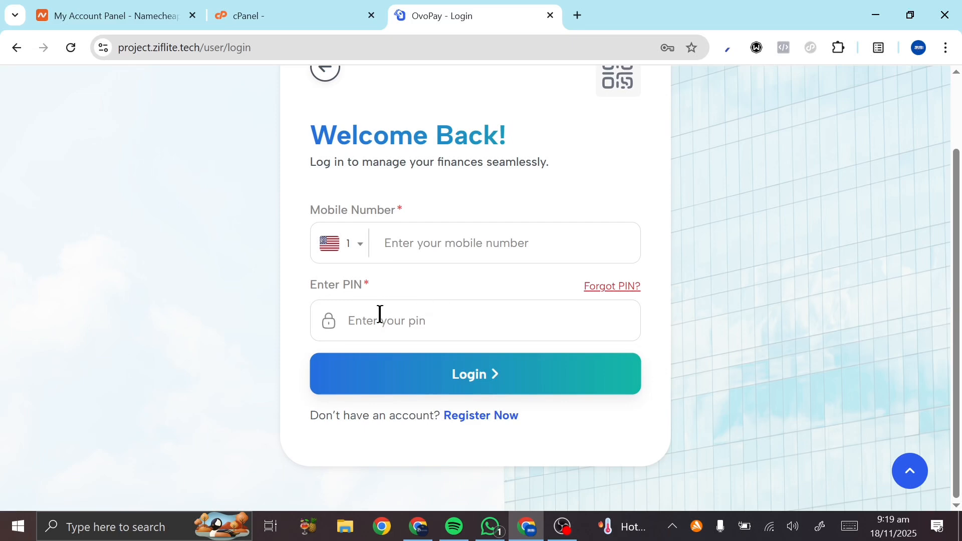
{"action": "left_click", "coordinate": [484, 423]}
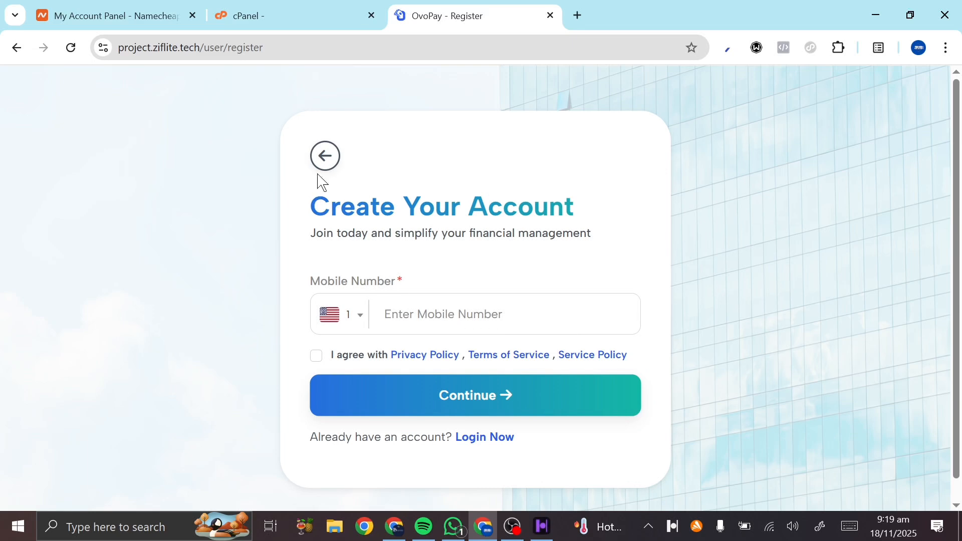
Return from registration to the OvoPay home page and look over its hero section and service cards.
{"action": "left_click", "coordinate": [325, 156]}
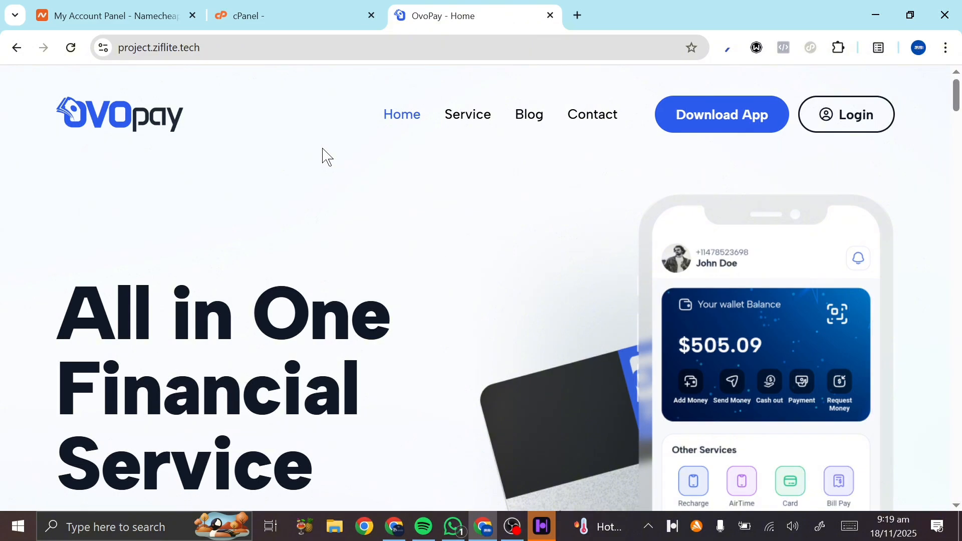
{"action": "scroll", "coordinate": [326, 157], "scroll_direction": "down", "scroll_amount": 10}
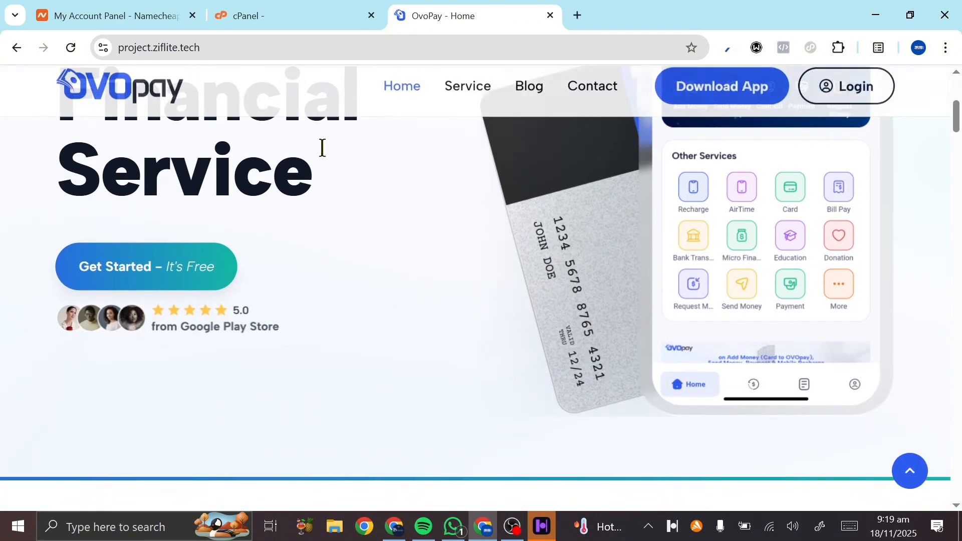
{"action": "scroll", "coordinate": [324, 155], "scroll_direction": "down", "scroll_amount": 3}
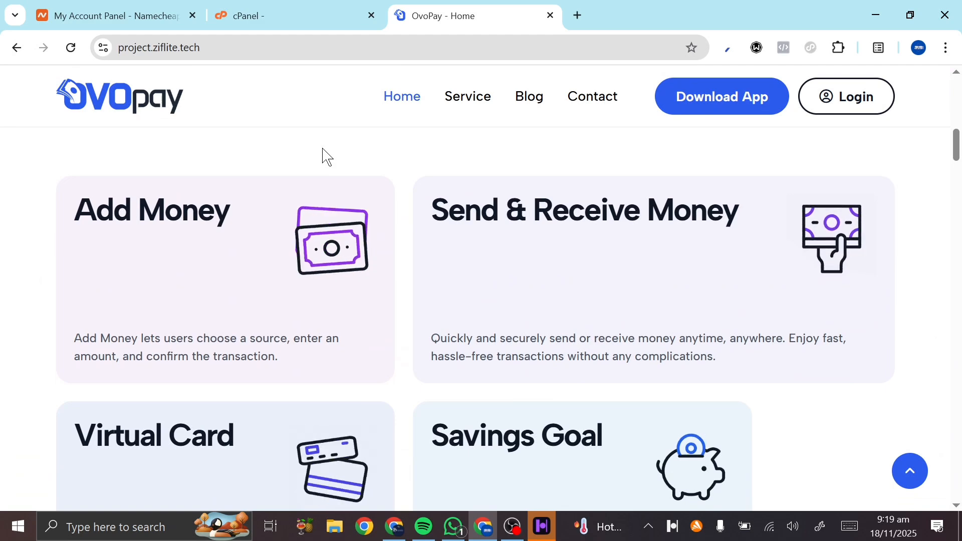
{"action": "scroll", "coordinate": [321, 226], "scroll_direction": "up", "scroll_amount": 10}
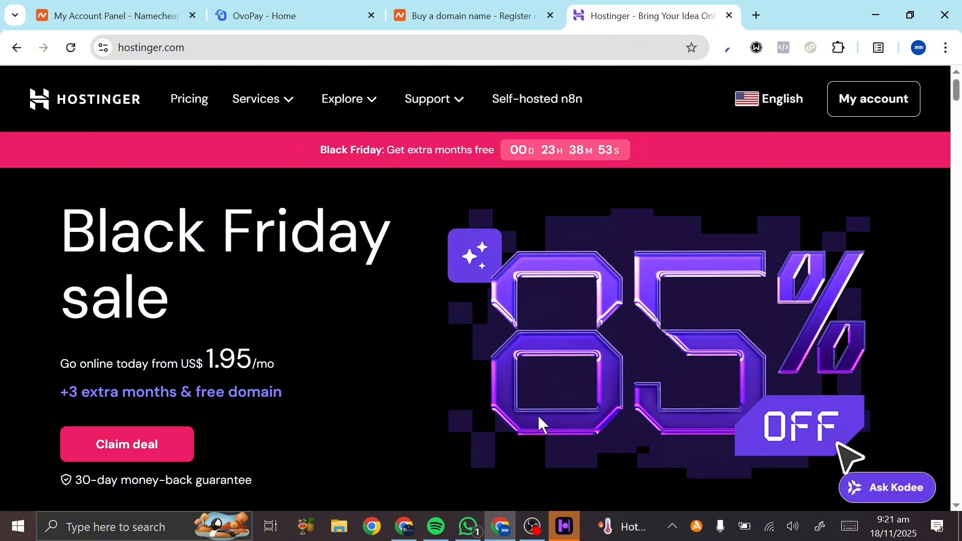
Examine Hostinger's offers and domain search alongside Namecheap's domain registration page, and close both sites.
{"action": "scroll", "coordinate": [538, 418], "scroll_direction": "down", "scroll_amount": 3}
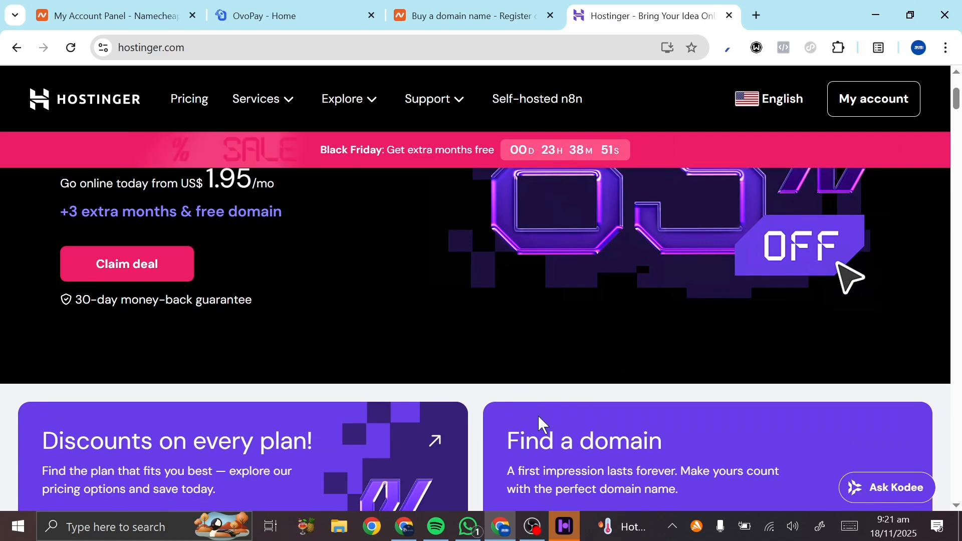
{"action": "scroll", "coordinate": [539, 418], "scroll_direction": "up", "scroll_amount": 3}
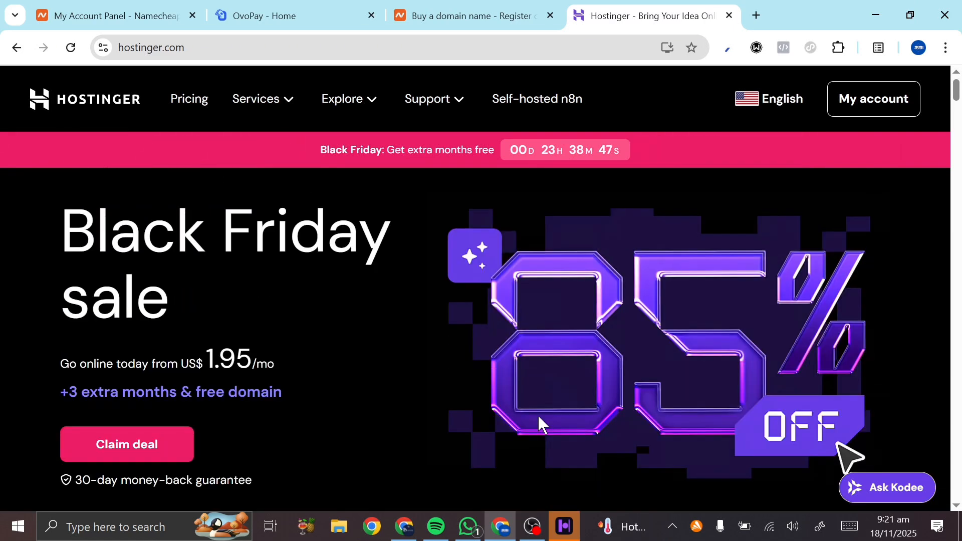
{"action": "scroll", "coordinate": [539, 417], "scroll_direction": "down", "scroll_amount": 5}
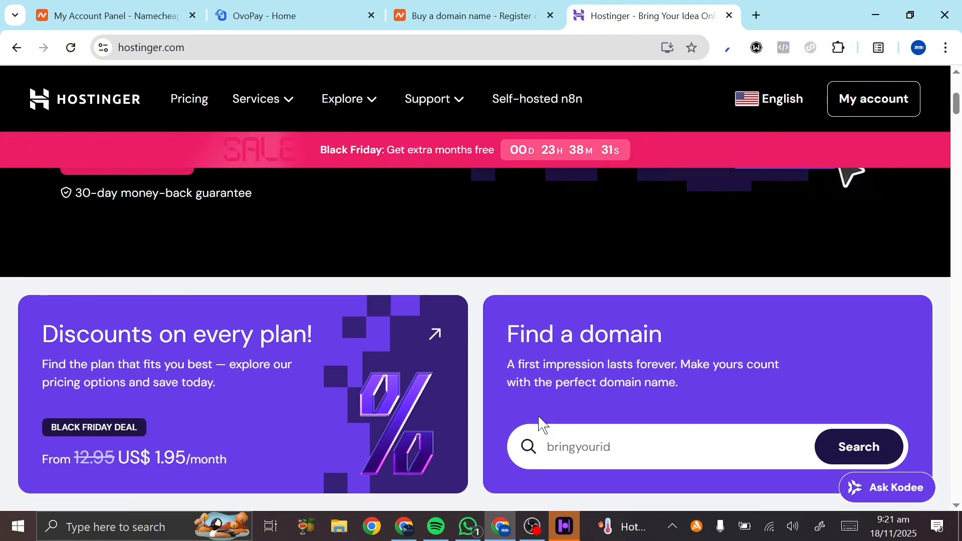
{"action": "left_click", "coordinate": [441, 9]}
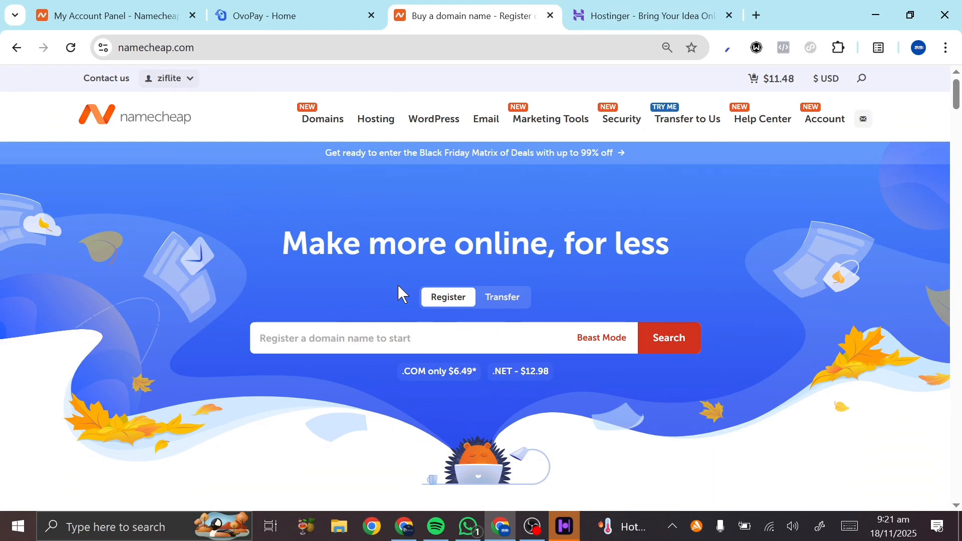
{"action": "left_click", "coordinate": [640, 7]}
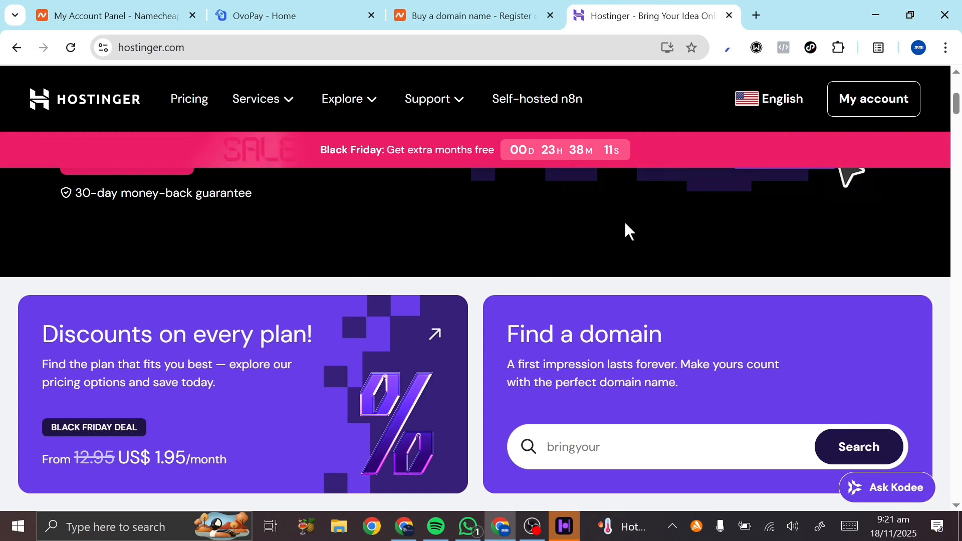
{"action": "left_click", "coordinate": [728, 15]}
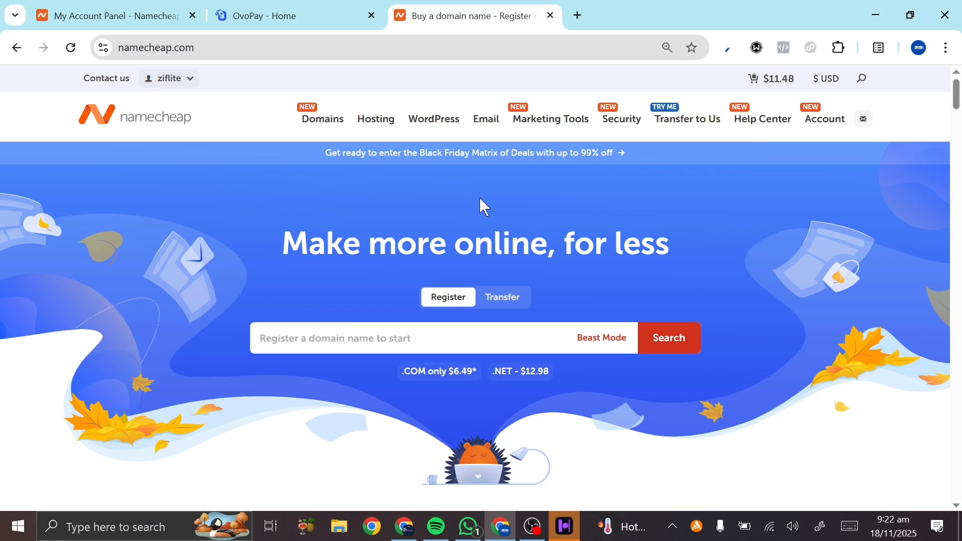
{"action": "left_click", "coordinate": [551, 16]}
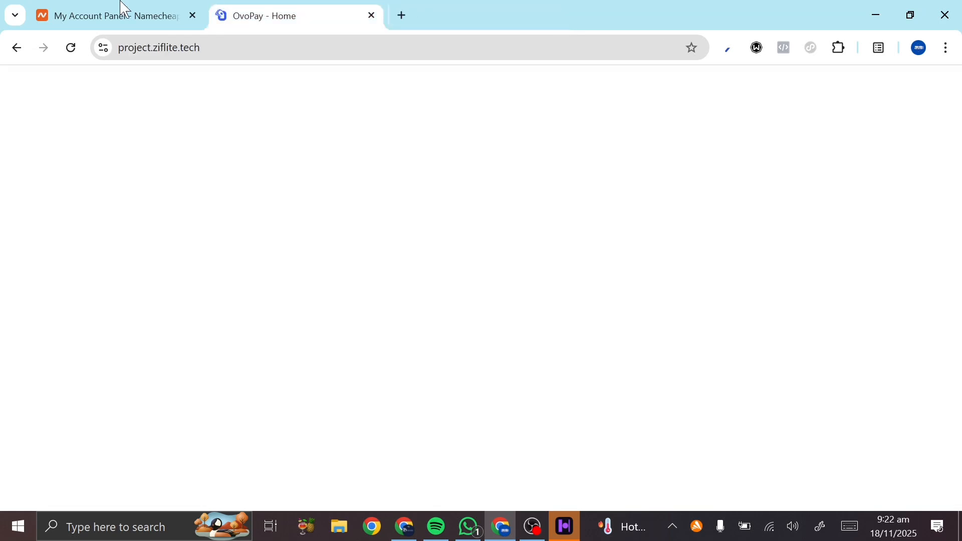
Open cPanel for the ziflite.tech hosting from the Namecheap account dashboard and launch File Manager.
{"action": "left_click", "coordinate": [101, 13]}
{"action": "mouse_move", "coordinate": [455, 310]}
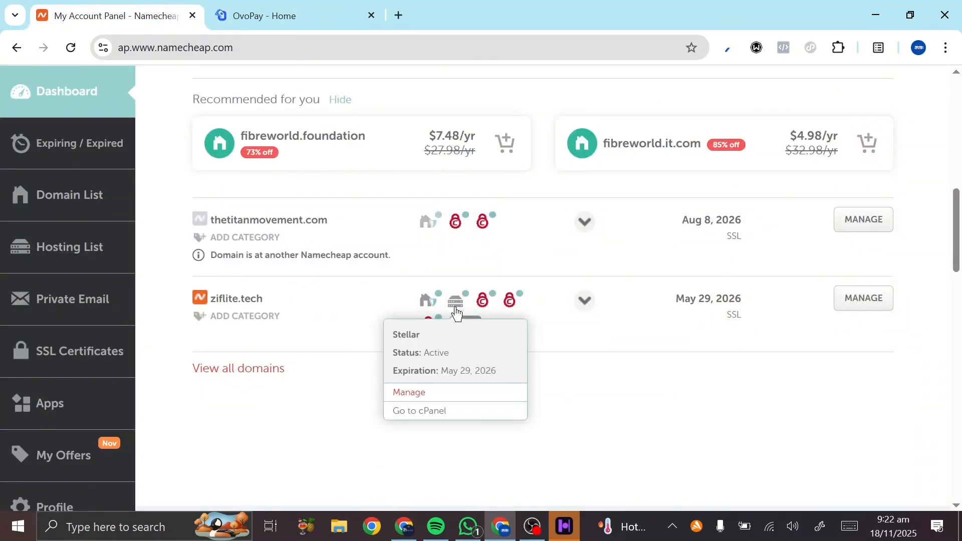
{"action": "left_click", "coordinate": [447, 412]}
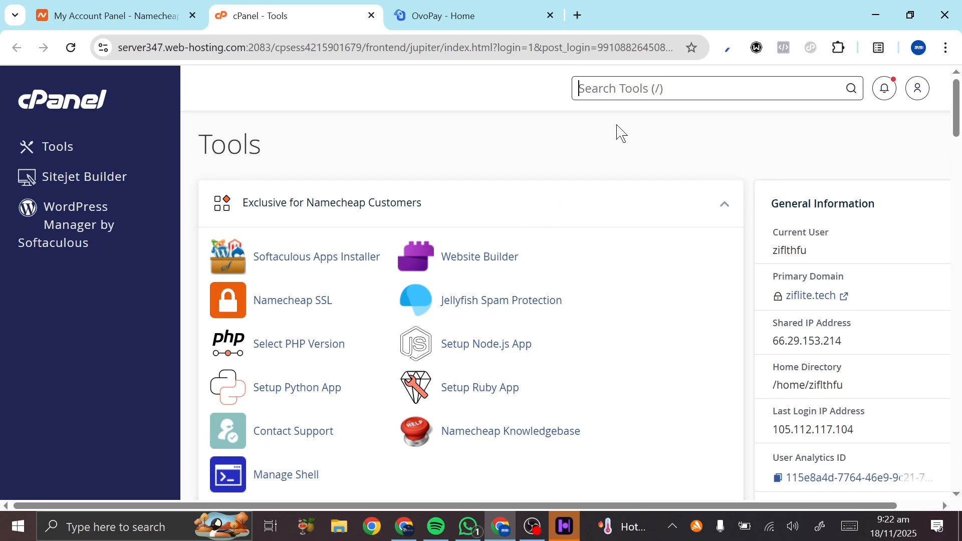
{"action": "type", "text": "fil"}
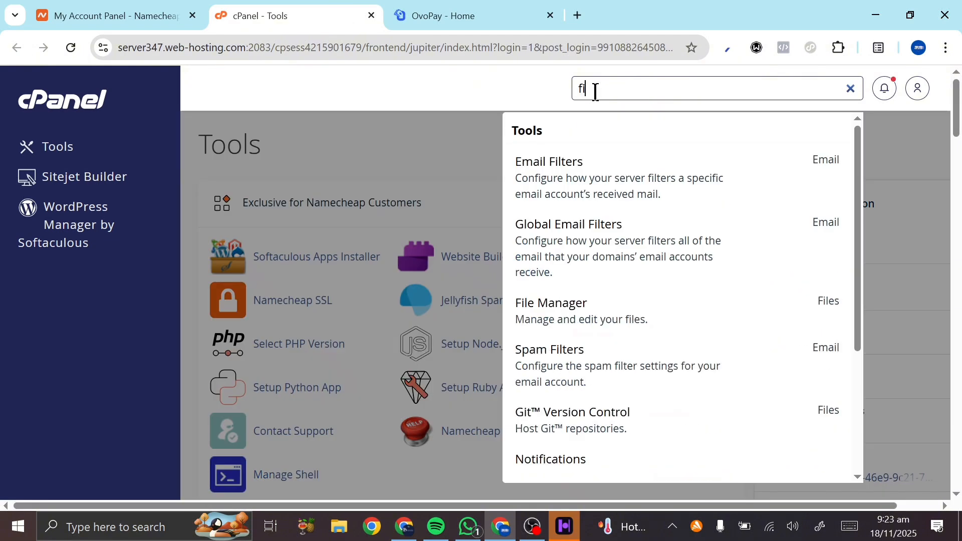
{"action": "left_click", "coordinate": [542, 313]}
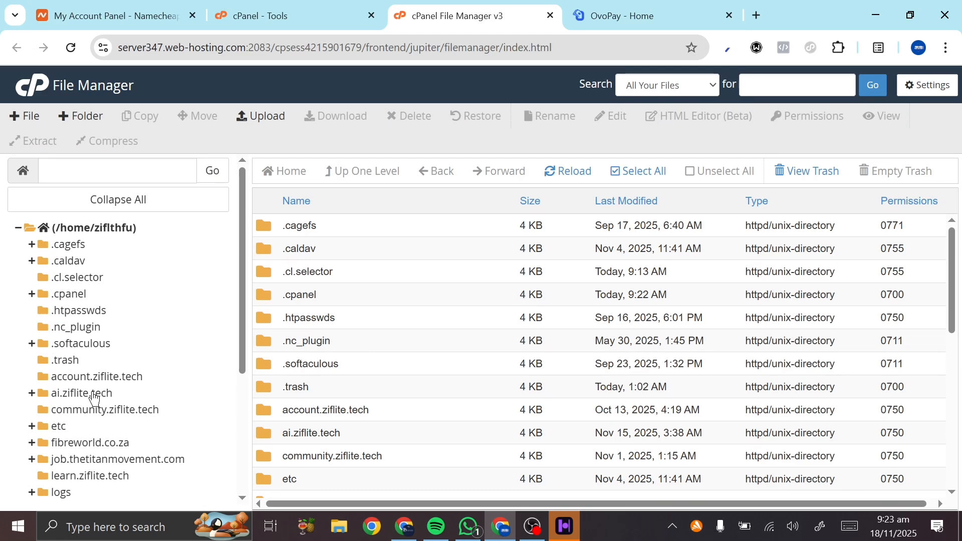
View the contents of the public_html folder and open the project.ziflite.tech subdomain folder.
{"action": "scroll", "coordinate": [124, 401], "scroll_direction": "down", "scroll_amount": 3}
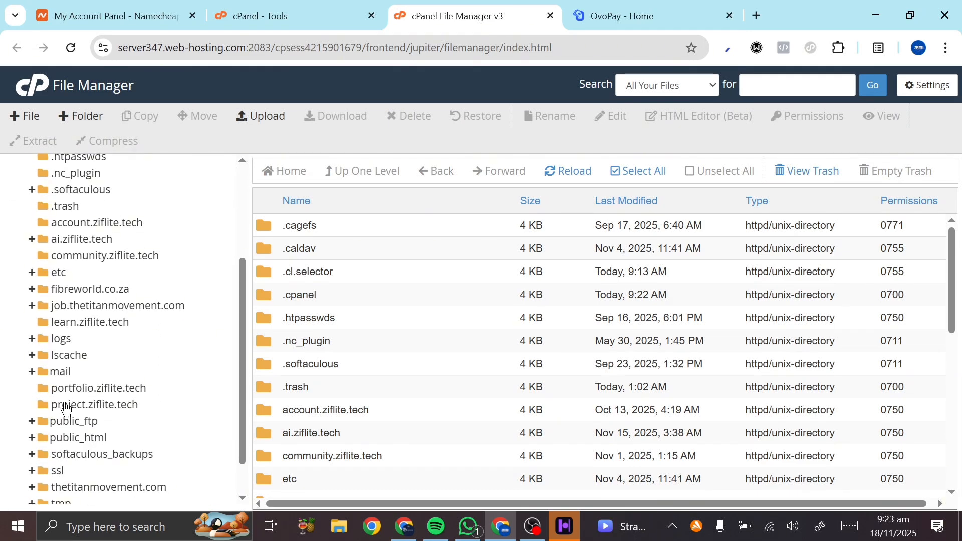
{"action": "left_click", "coordinate": [77, 441]}
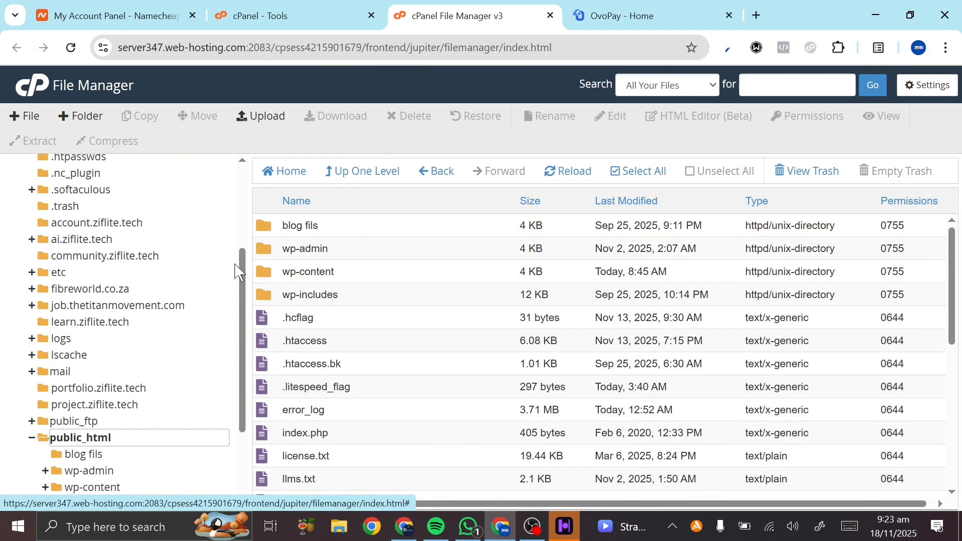
{"action": "left_click", "coordinate": [77, 406]}
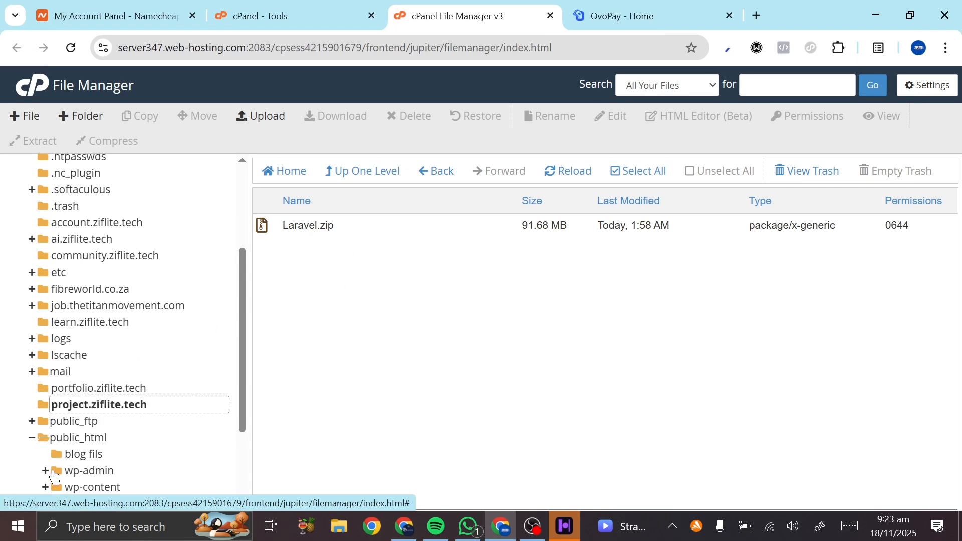
Start an upload to the project.ziflite.tech folder and browse to the Files folder inside Downloads > cash app.
{"action": "scroll", "coordinate": [55, 478], "scroll_direction": "down", "scroll_amount": 2}
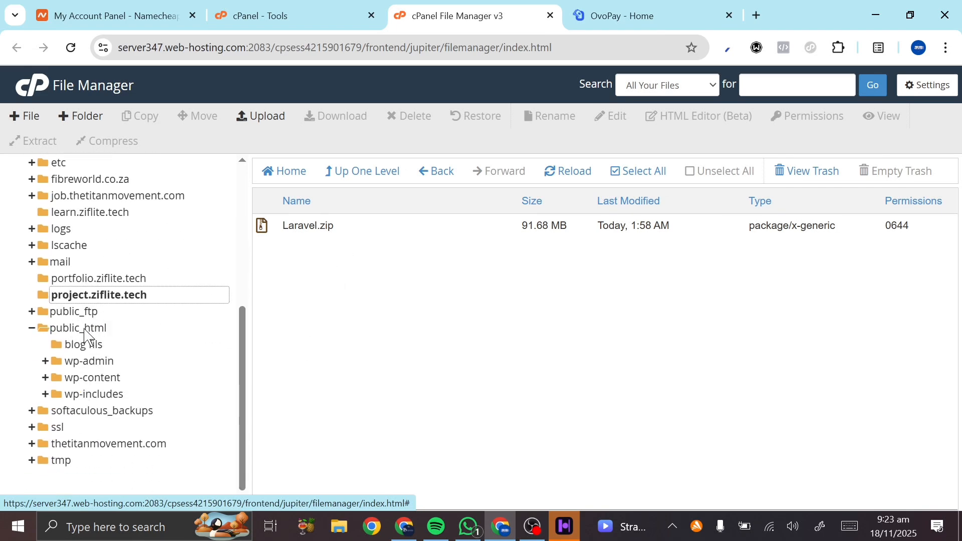
{"action": "left_click", "coordinate": [267, 126]}
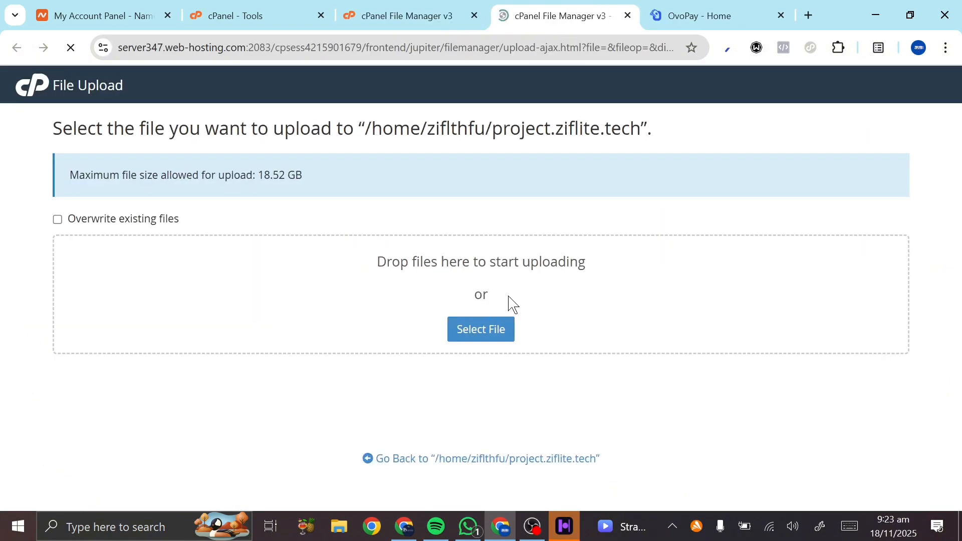
{"action": "left_click", "coordinate": [493, 337]}
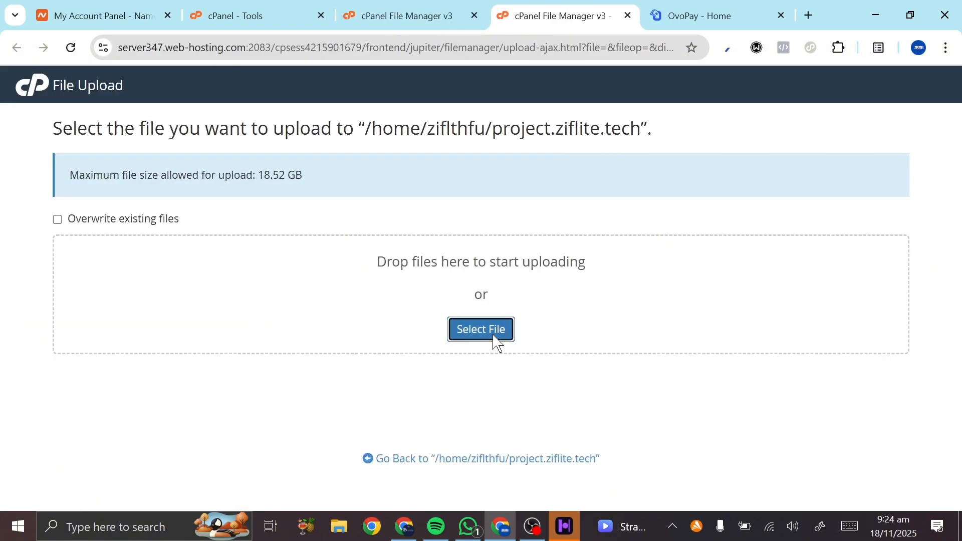
{"action": "left_click", "coordinate": [494, 339]}
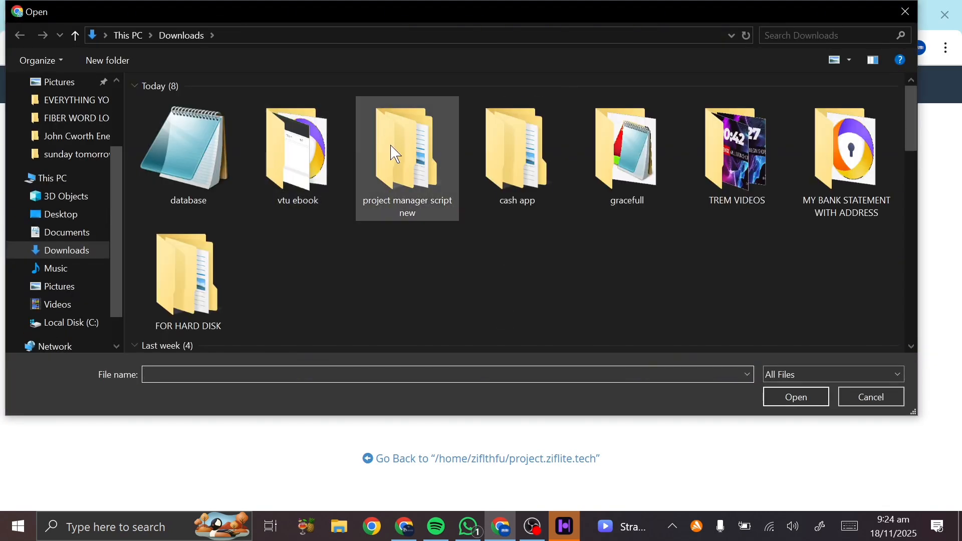
{"action": "double_click", "coordinate": [493, 159]}
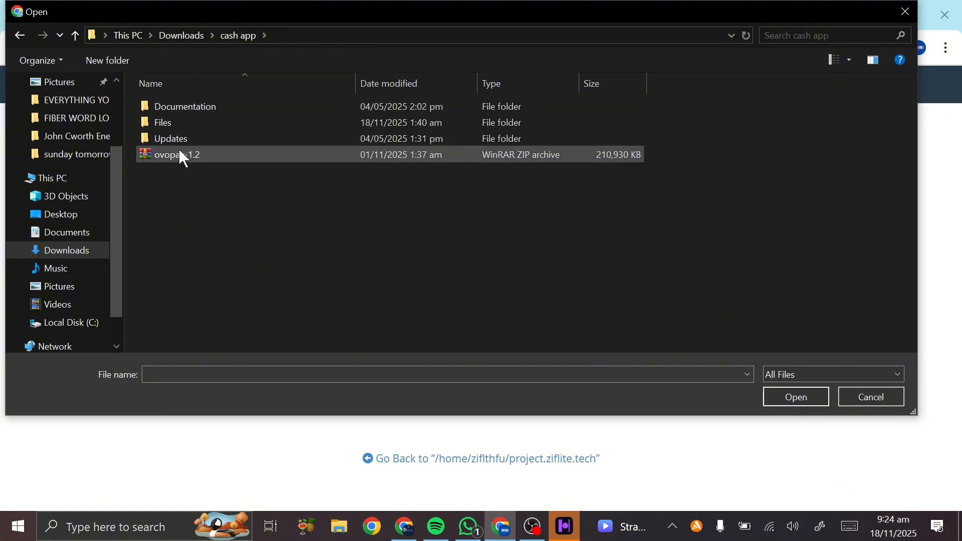
{"action": "double_click", "coordinate": [159, 126]}
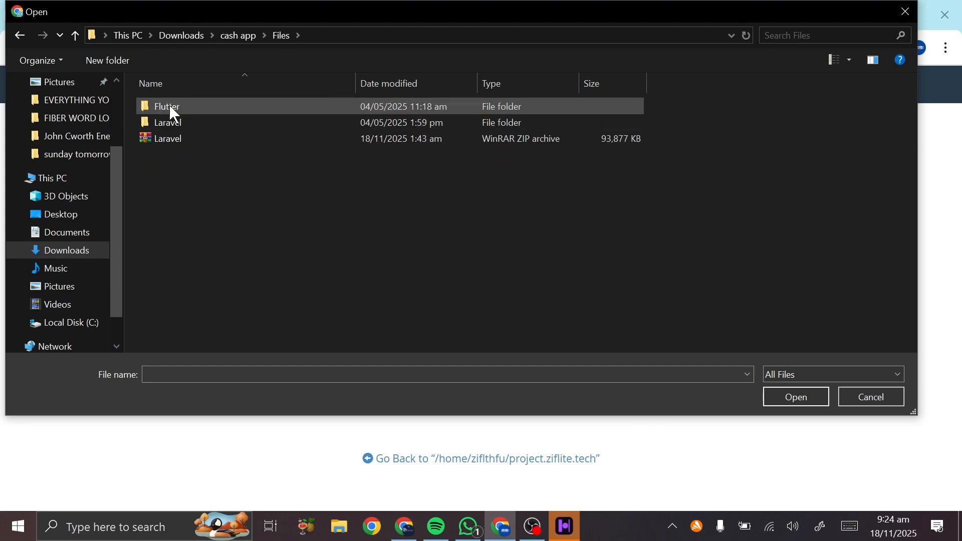
Examine the contents of the Flutter and Laravel folders and return to the Files folder.
{"action": "double_click", "coordinate": [171, 106]}
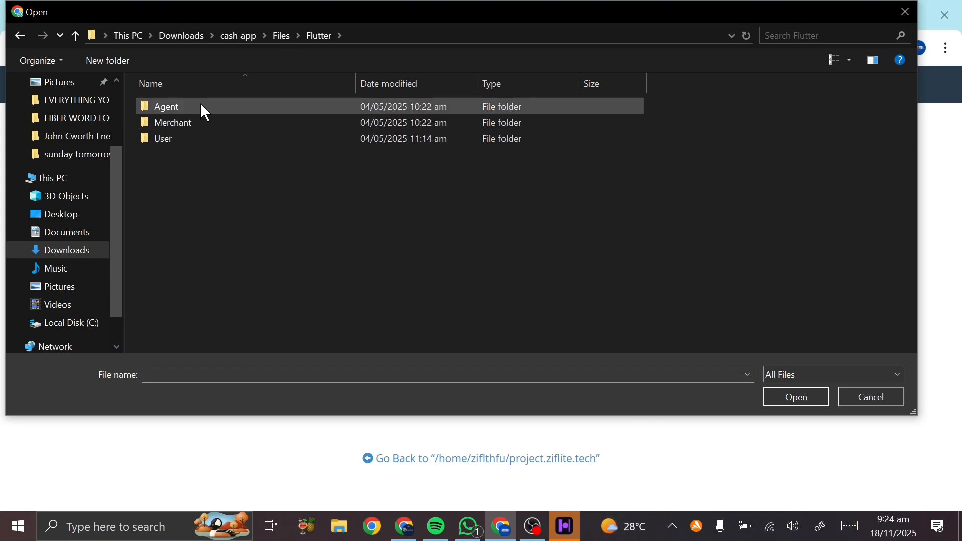
{"action": "left_click", "coordinate": [281, 35]}
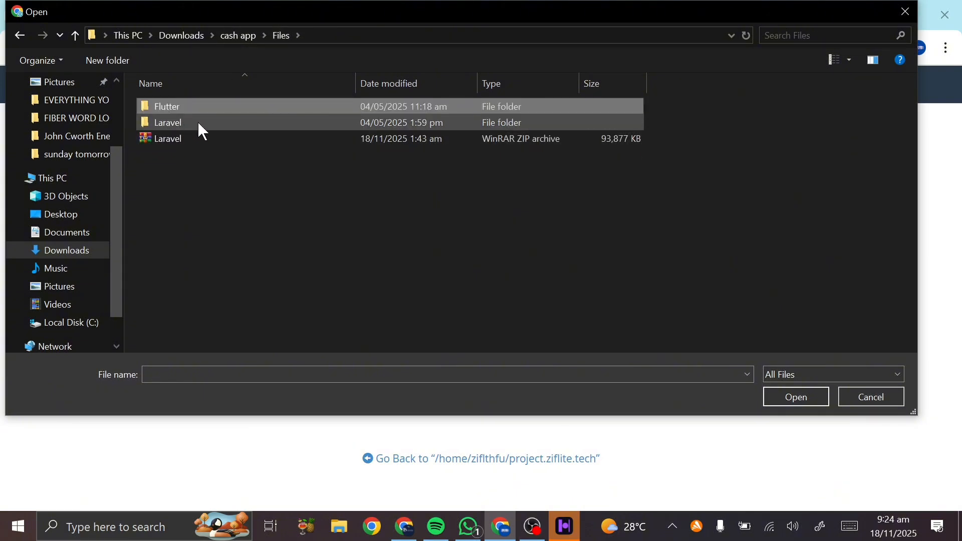
{"action": "double_click", "coordinate": [167, 124]}
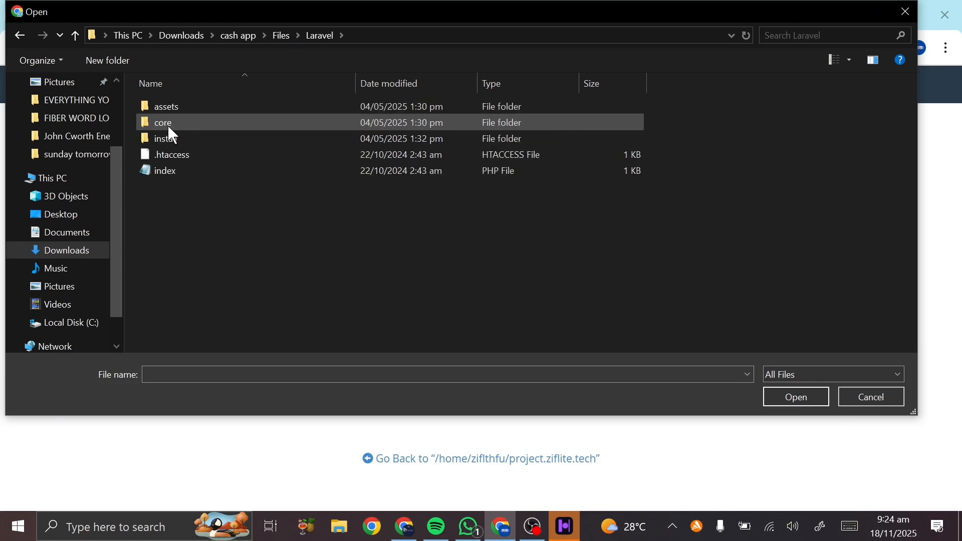
{"action": "left_click", "coordinate": [279, 35]}
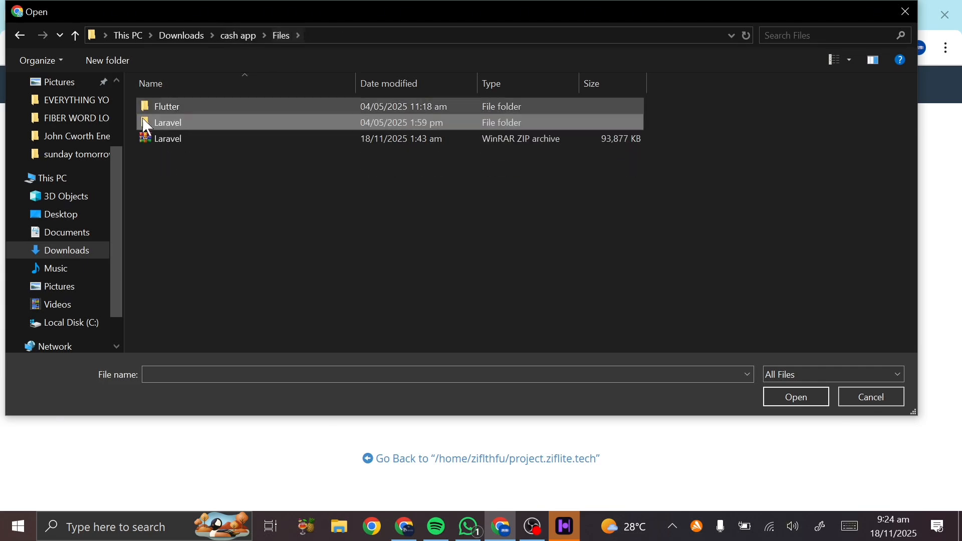
Try to upload the Laravel ZIP archive, decline overwriting the existing file, and return to the project.ziflite.tech folder.
{"action": "double_click", "coordinate": [170, 139]}
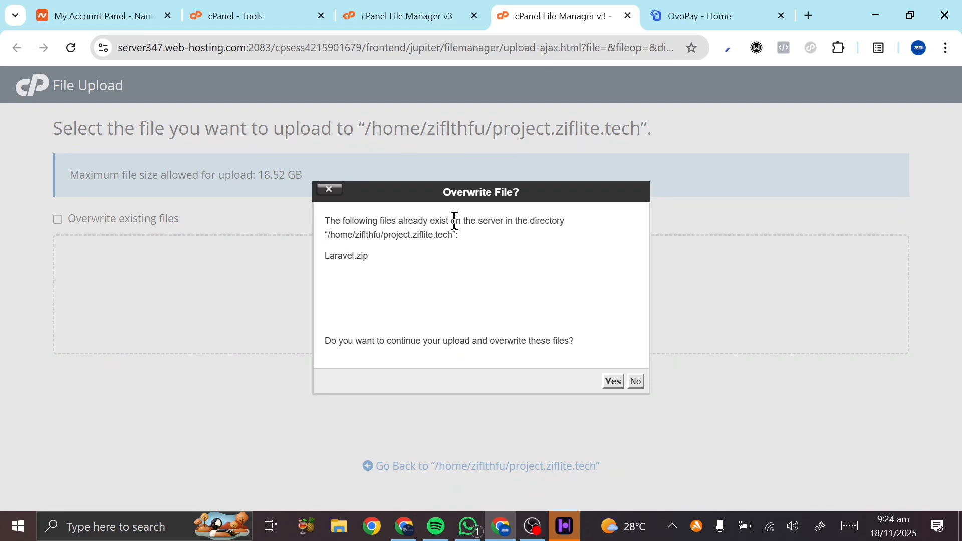
{"action": "left_click", "coordinate": [636, 383]}
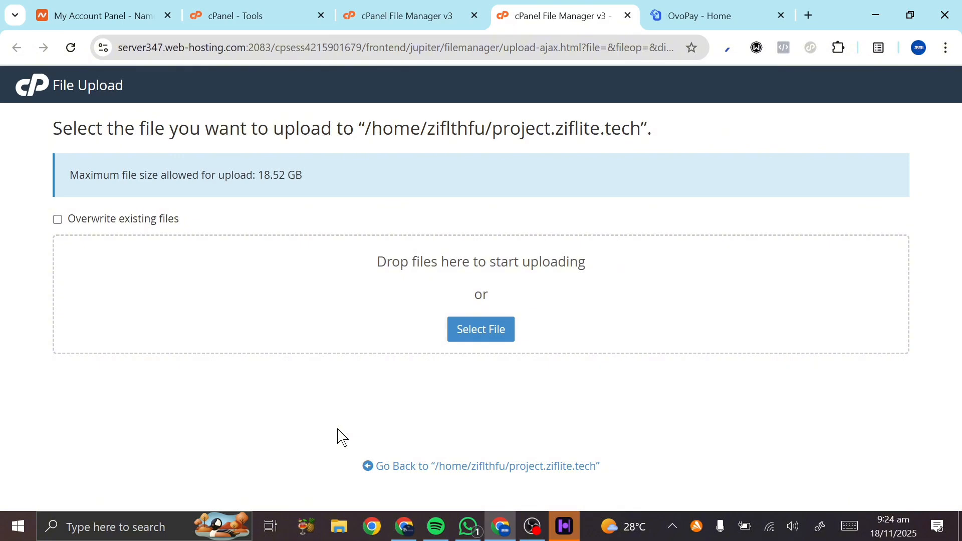
{"action": "left_click", "coordinate": [427, 467]}
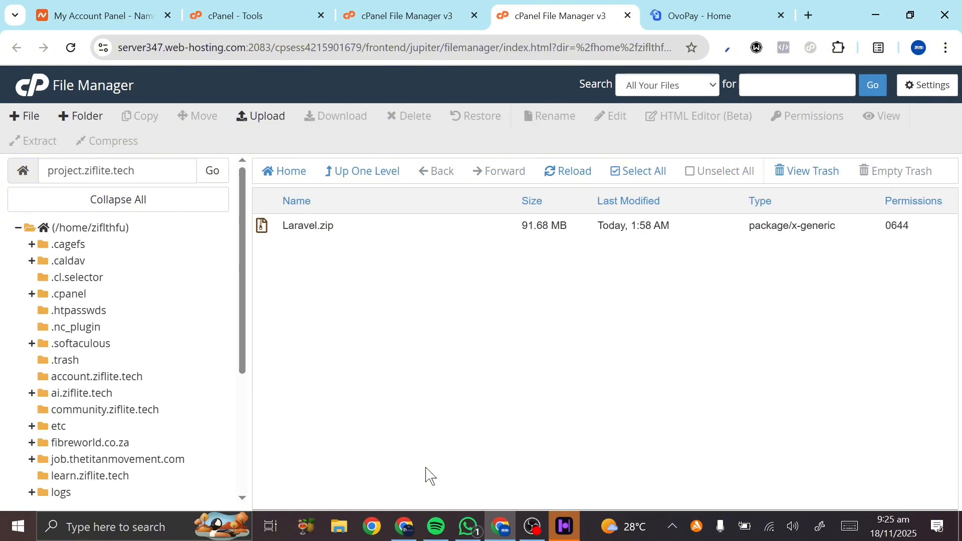
Extract Laravel.zip into /project.ziflite.tech and close the extraction results.
{"action": "left_click", "coordinate": [290, 225]}
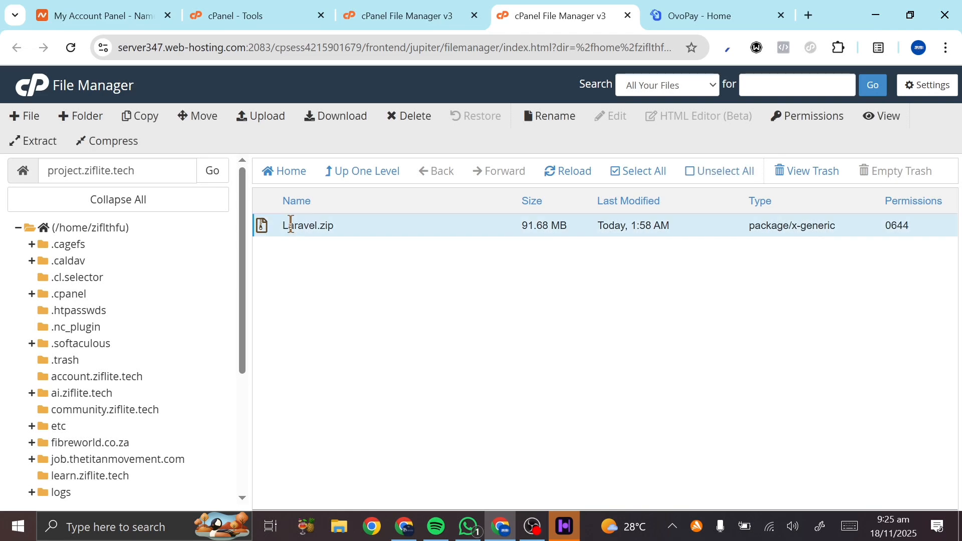
{"action": "right_click", "coordinate": [290, 225]}
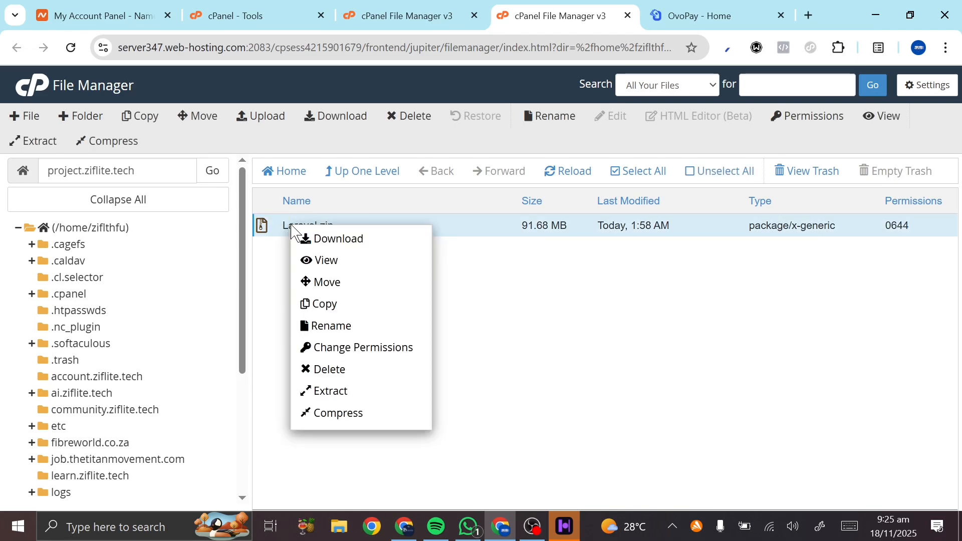
{"action": "left_click", "coordinate": [334, 398]}
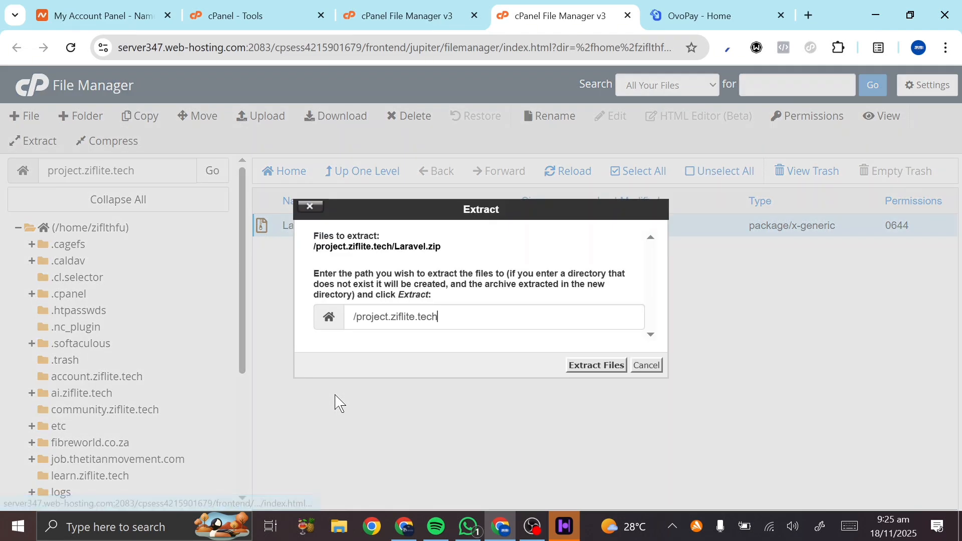
{"action": "left_click", "coordinate": [579, 367]}
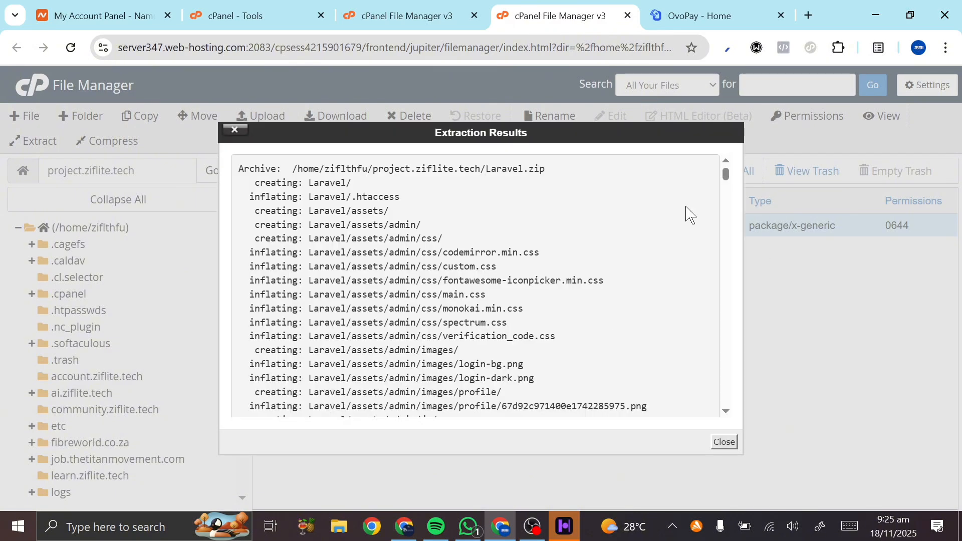
{"action": "left_click", "coordinate": [726, 443]}
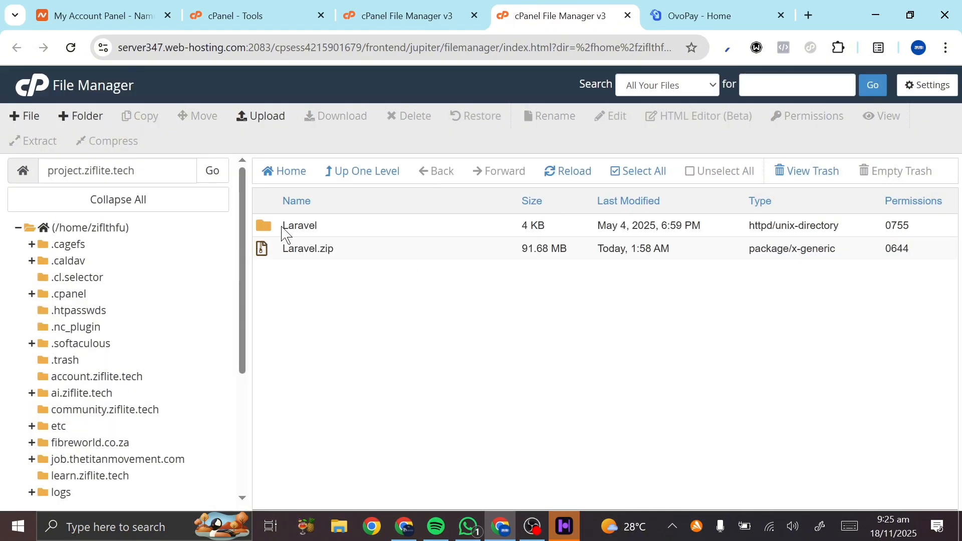
Move all files and folders from the extracted Laravel folder to /project.ziflite.tech/.
{"action": "double_click", "coordinate": [267, 230]}
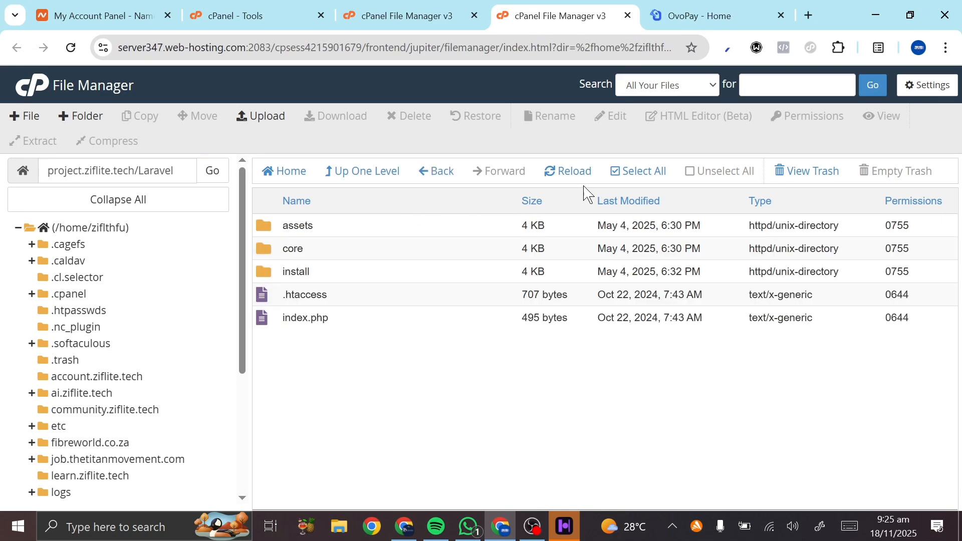
{"action": "left_click", "coordinate": [617, 172]}
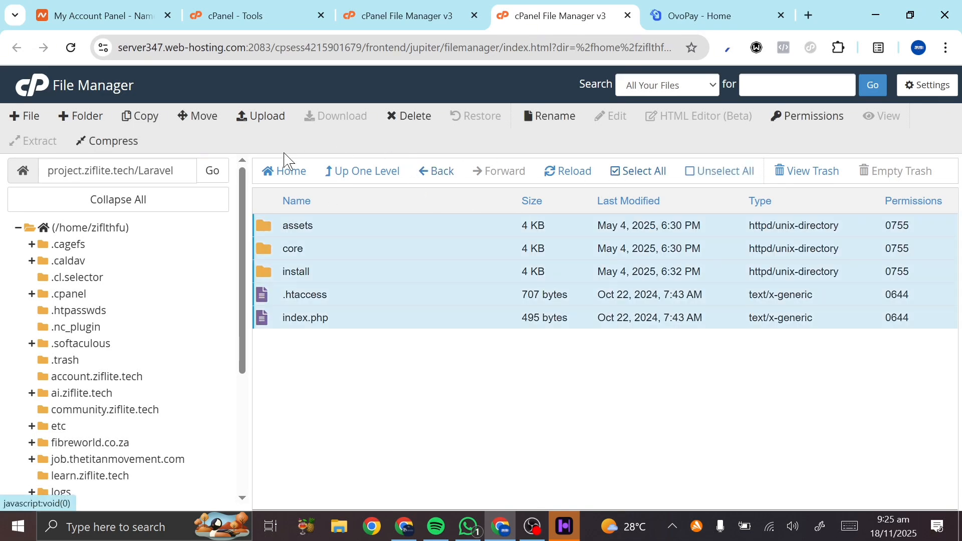
{"action": "left_click", "coordinate": [198, 124]}
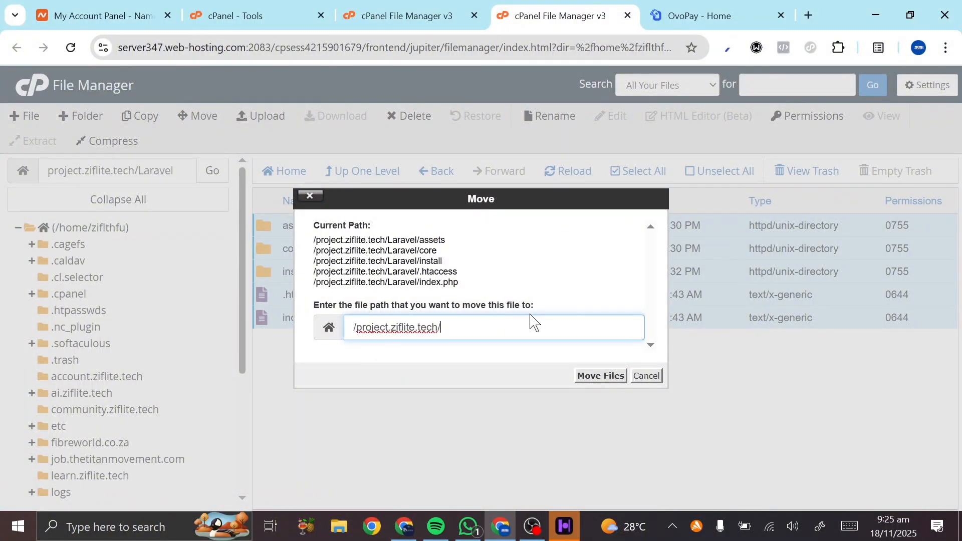
{"action": "left_click", "coordinate": [601, 377]}
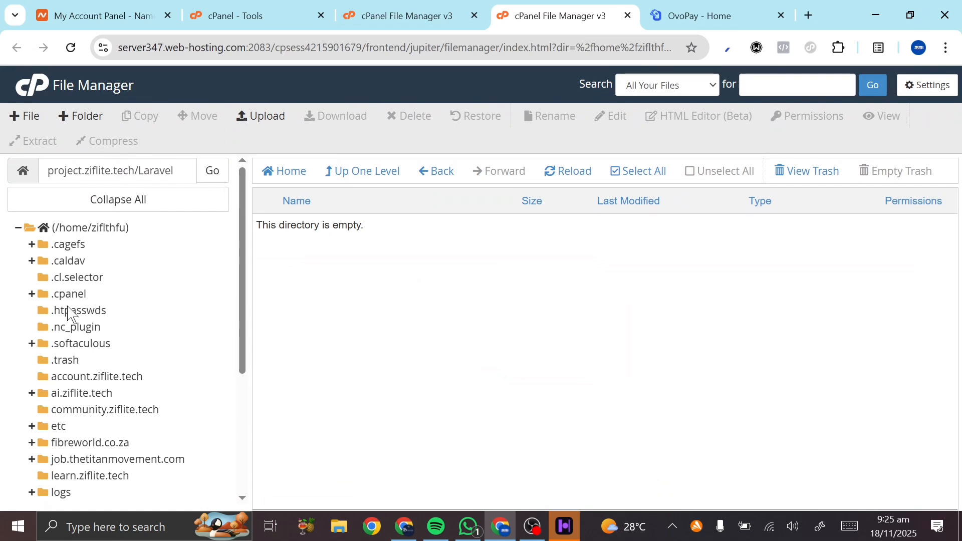
Go back to the project.ziflite.tech/ folder and view the moved files.
{"action": "scroll", "coordinate": [95, 425], "scroll_direction": "down", "scroll_amount": 4}
{"action": "scroll", "coordinate": [122, 350], "scroll_direction": "up", "scroll_amount": 5}
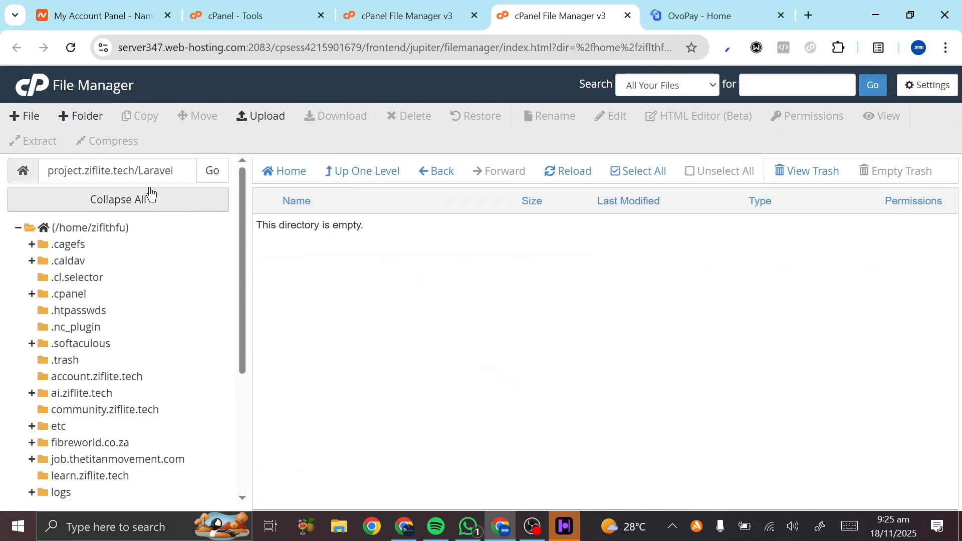
{"action": "left_click_drag", "start_coordinate": [137, 172], "coordinate": [209, 170]}
{"action": "key", "text": "BackSpace"}
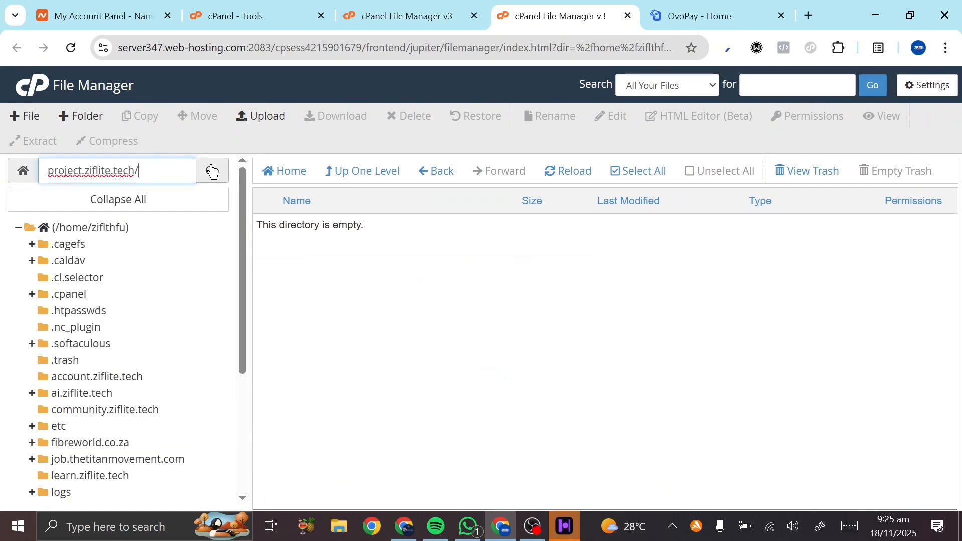
{"action": "left_click", "coordinate": [213, 179]}
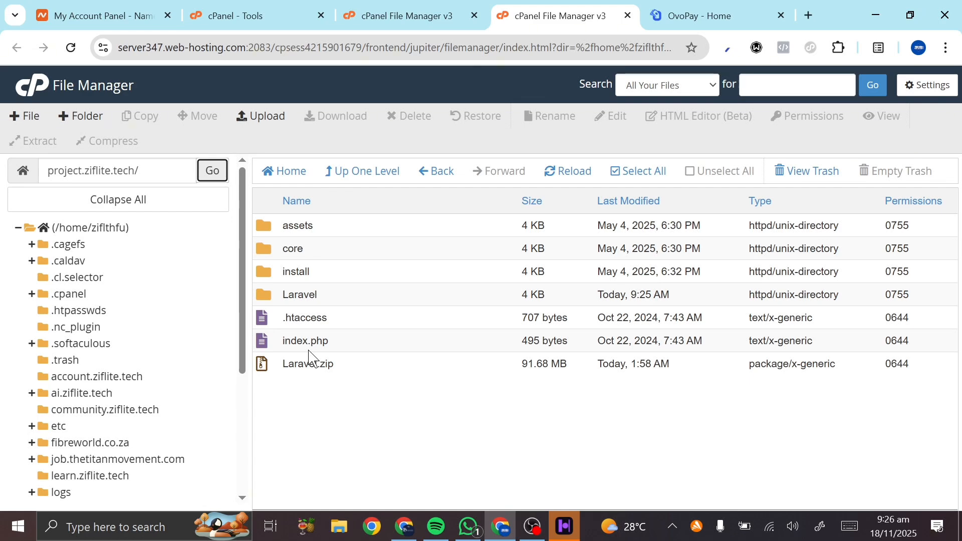
Return to the cPanel tools page, search for "data" and open Manage My Databases.
{"action": "left_click", "coordinate": [279, 12]}
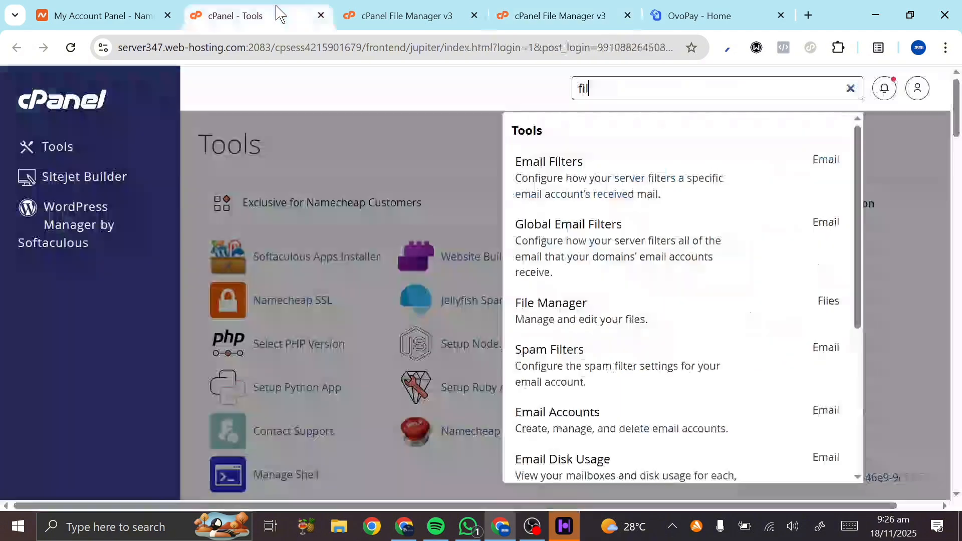
{"action": "double_click", "coordinate": [616, 86]}
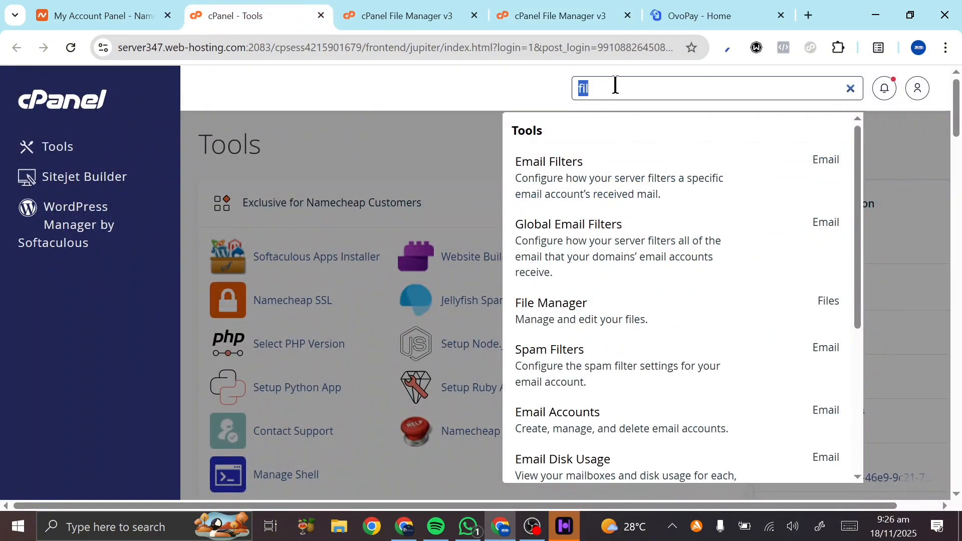
{"action": "key", "text": "BackSpace"}
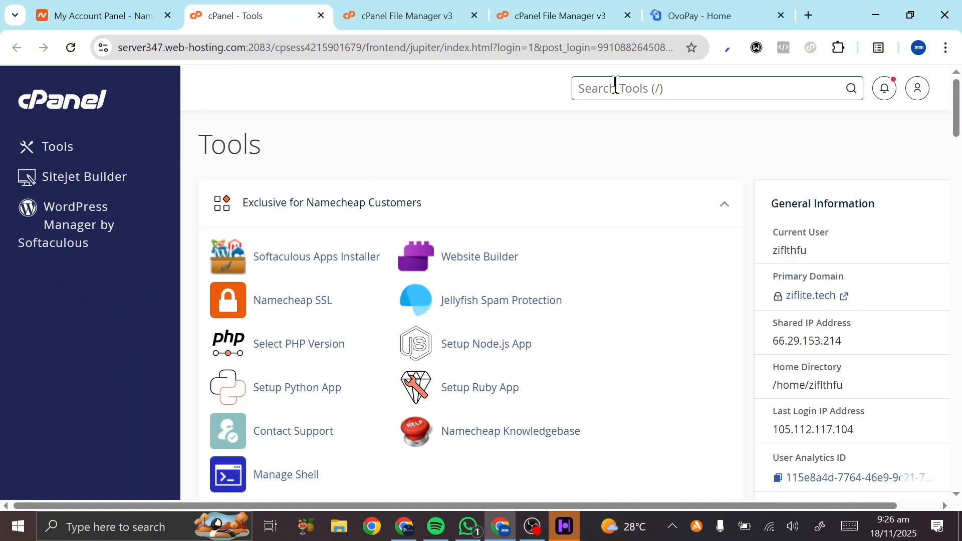
{"action": "type", "text": "data"}
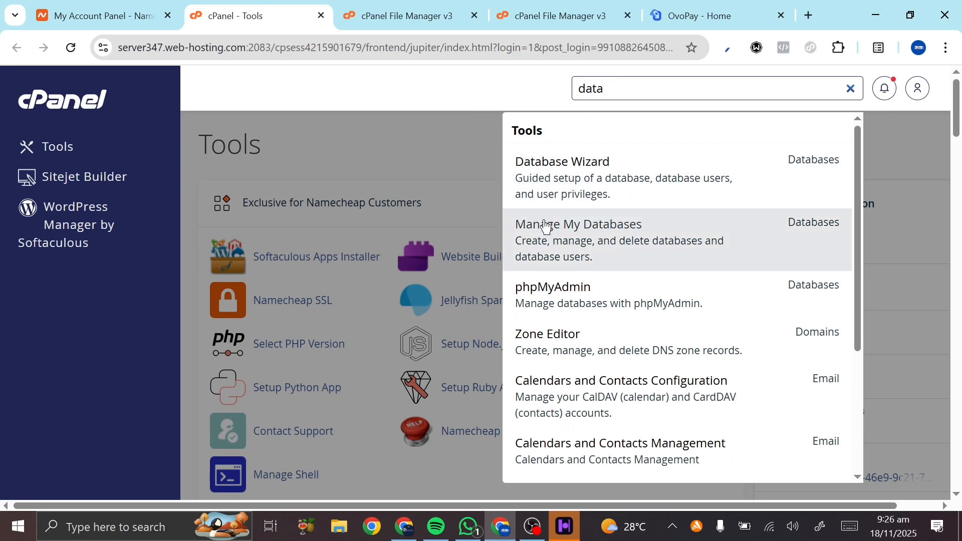
{"action": "left_click", "coordinate": [602, 232]}
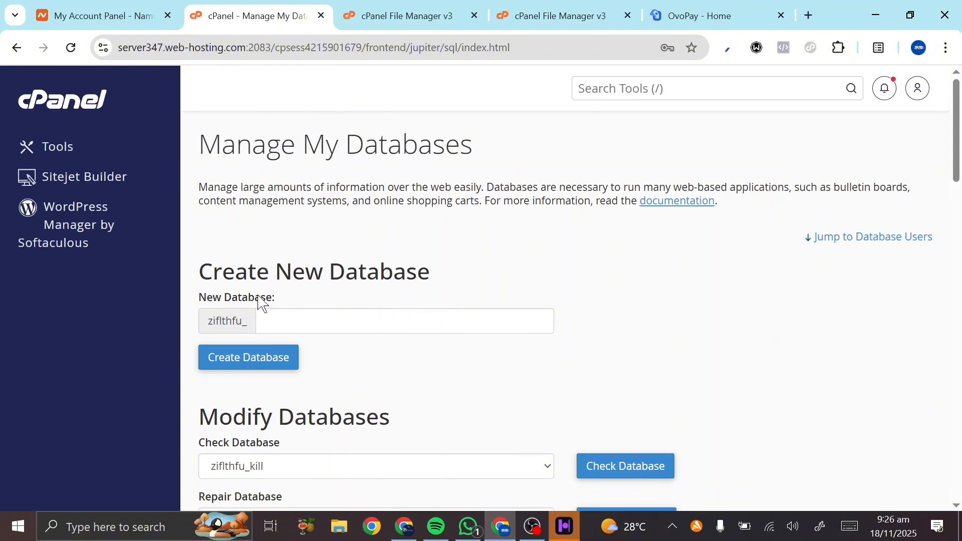
Create a new database with the name pay and return to the list of current databases.
{"action": "scroll", "coordinate": [260, 305], "scroll_direction": "down", "scroll_amount": 4}
{"action": "scroll", "coordinate": [259, 304], "scroll_direction": "up", "scroll_amount": 3}
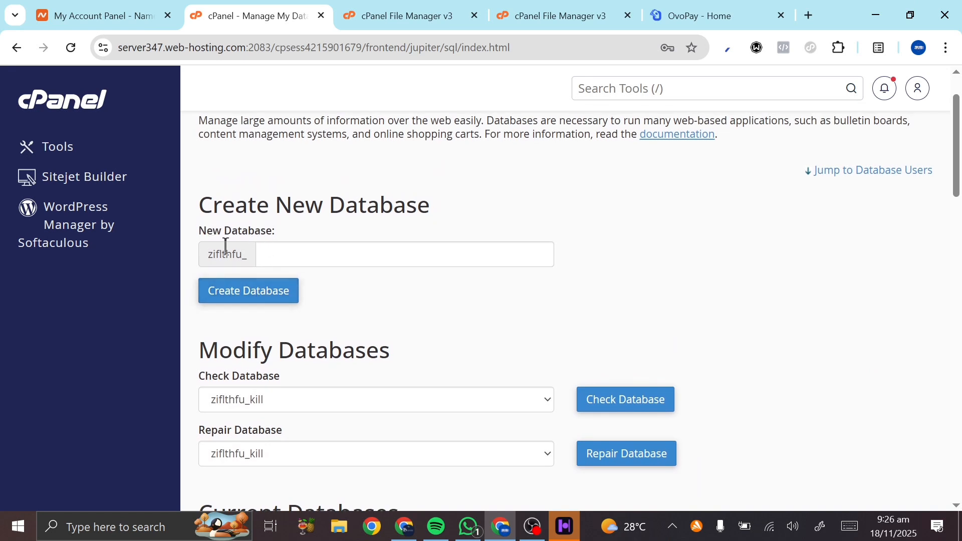
{"action": "left_click", "coordinate": [278, 254]}
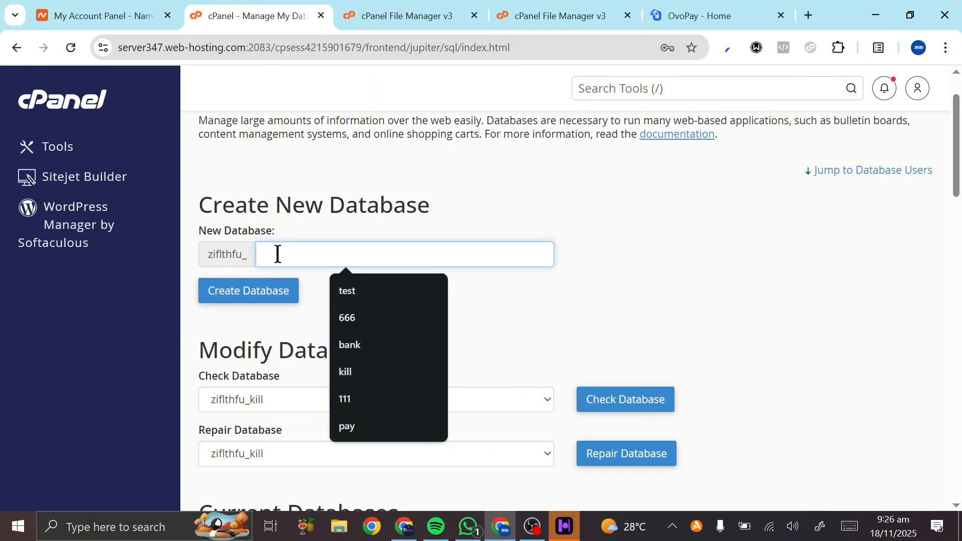
{"action": "type", "text": "pay"}
{"action": "left_click", "coordinate": [248, 302]}
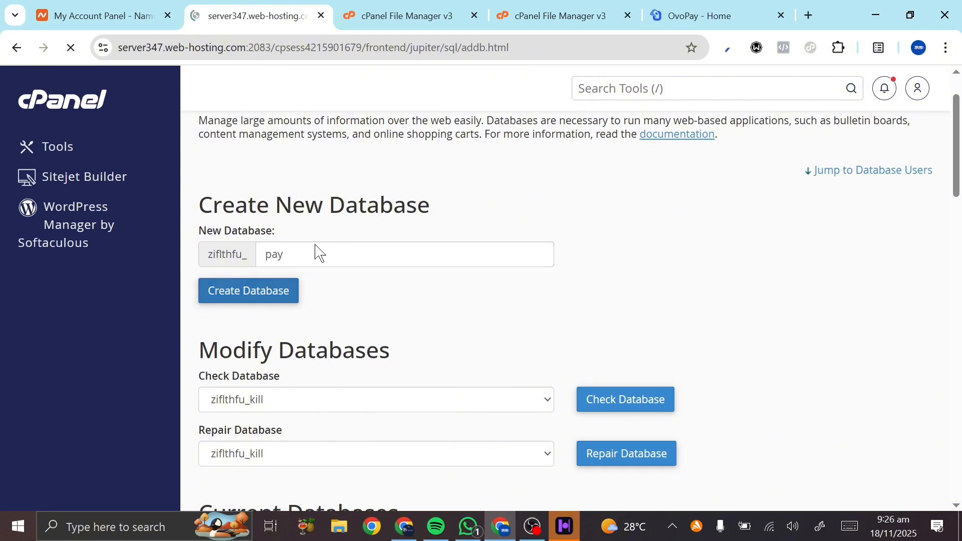
{"action": "left_click", "coordinate": [572, 247]}
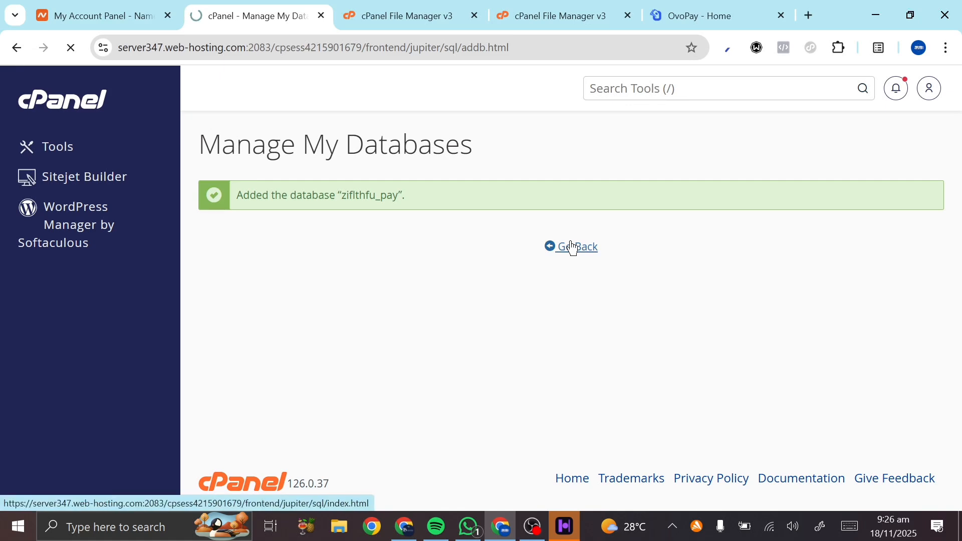
{"action": "scroll", "coordinate": [408, 361], "scroll_direction": "down", "scroll_amount": 5}
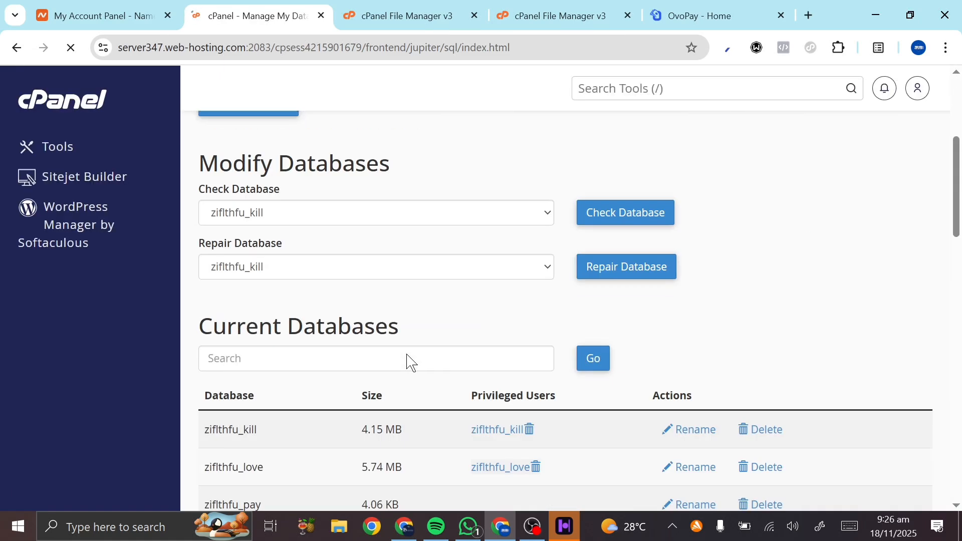
Create a new database user named pay, enter the database user's password through the password generator, and return to the database management page.
{"action": "scroll", "coordinate": [408, 361], "scroll_direction": "down", "scroll_amount": 15}
{"action": "scroll", "coordinate": [368, 226], "scroll_direction": "up", "scroll_amount": 2}
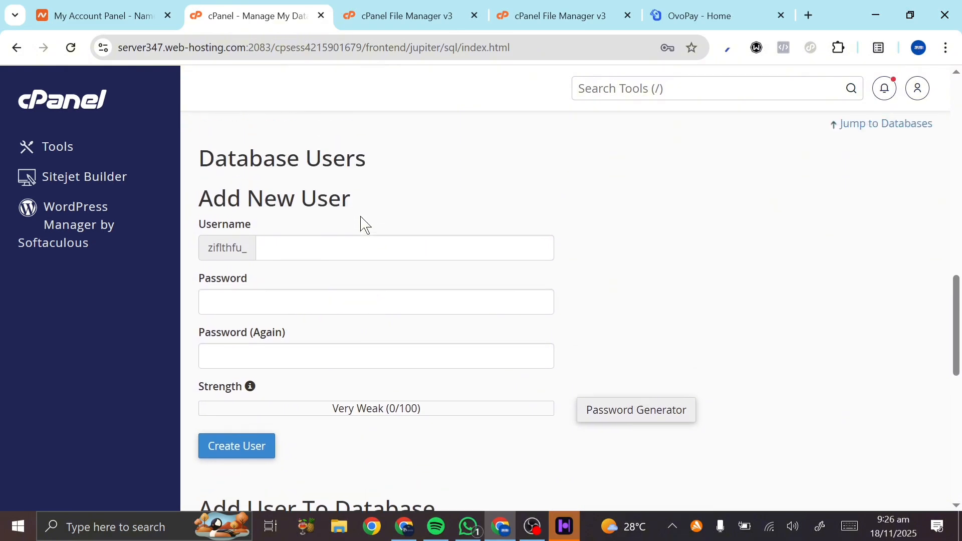
{"action": "left_click", "coordinate": [300, 253]}
{"action": "type", "text": "pay"}
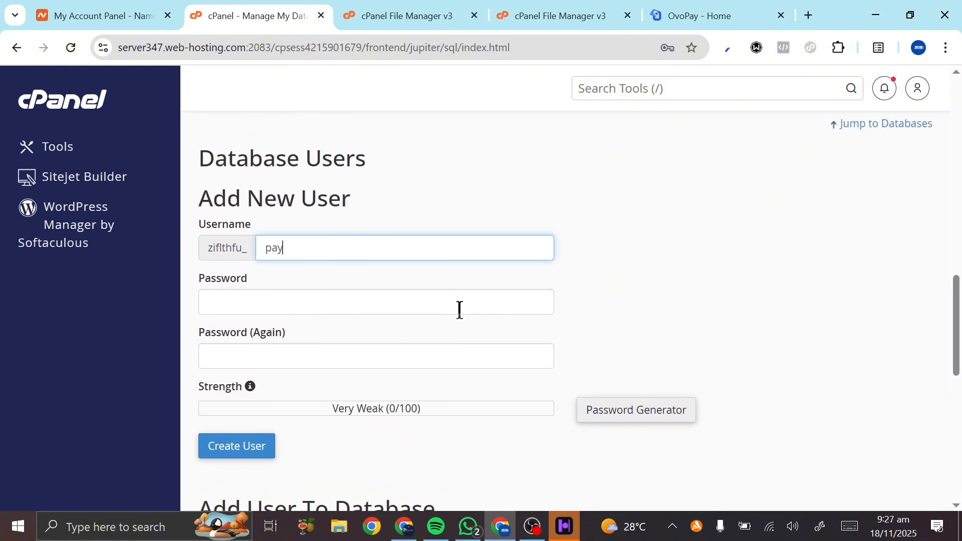
{"action": "left_click", "coordinate": [602, 414]}
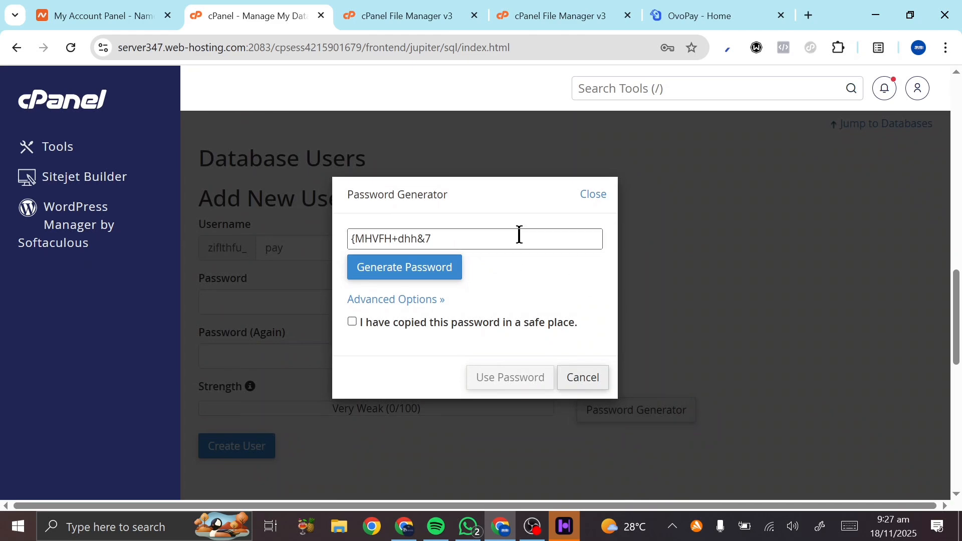
{"action": "triple_click", "coordinate": [479, 243]}
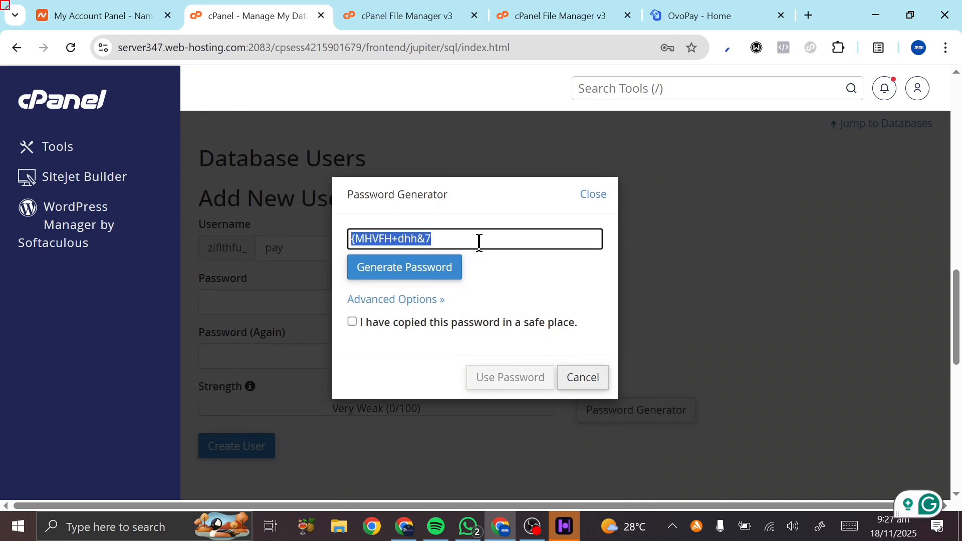
{"action": "key", "text": "ctrl+v"}
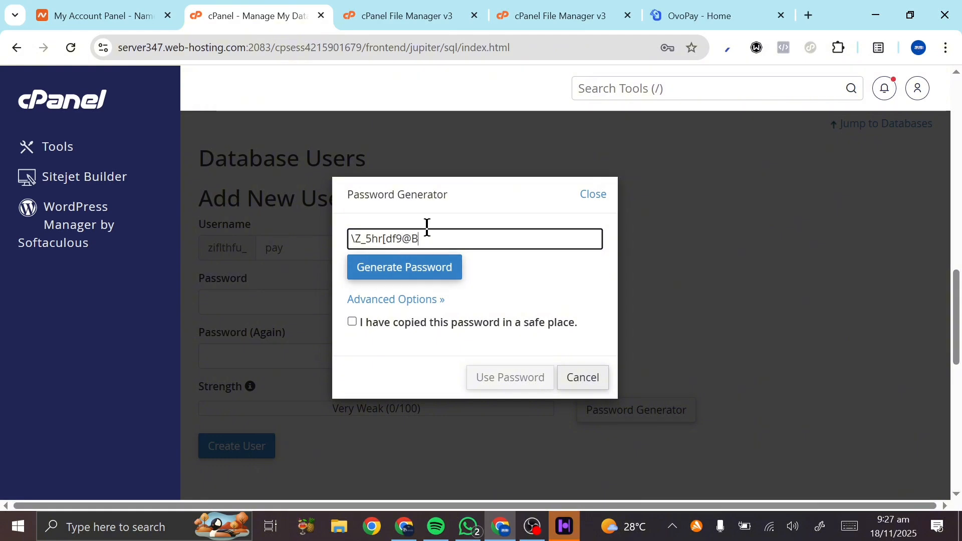
{"action": "left_click", "coordinate": [352, 322]}
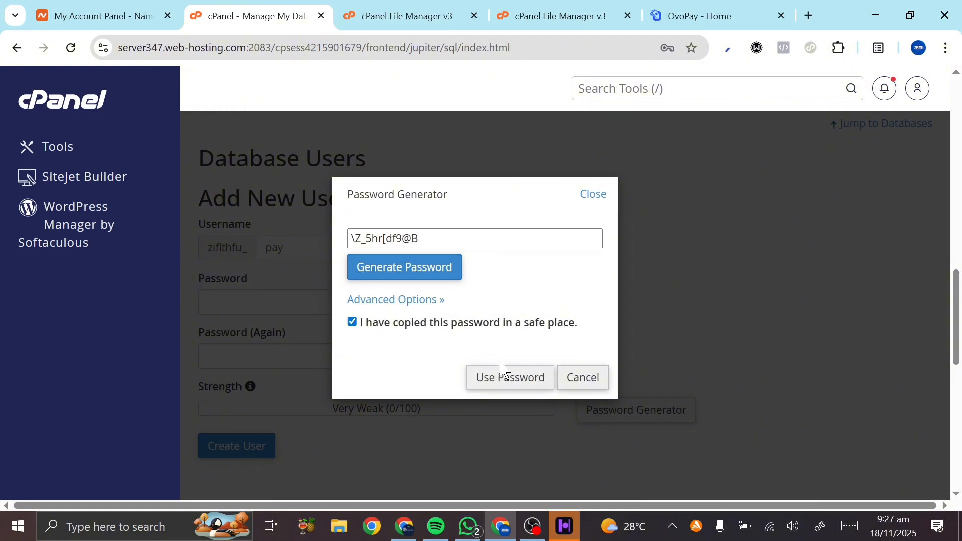
{"action": "left_click", "coordinate": [504, 376]}
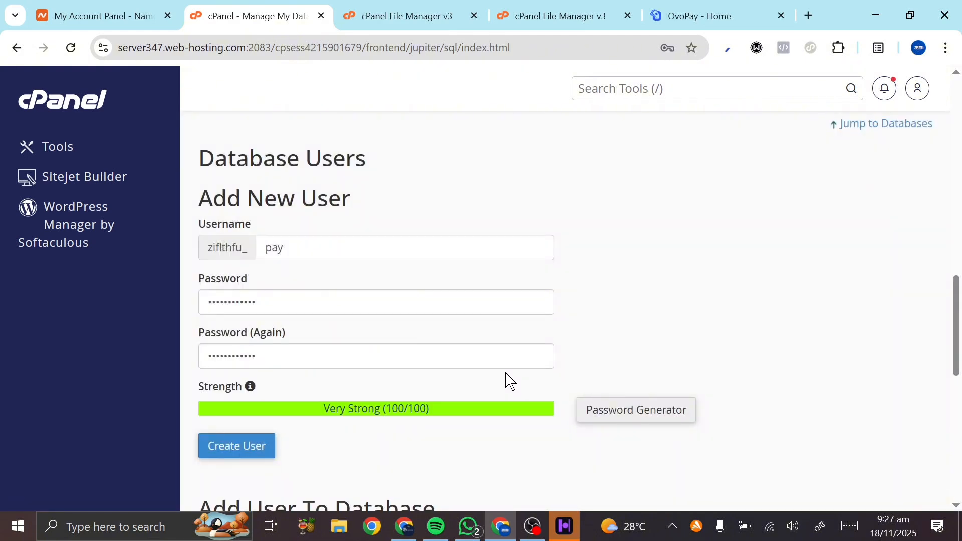
{"action": "scroll", "coordinate": [505, 380], "scroll_direction": "down", "scroll_amount": 2}
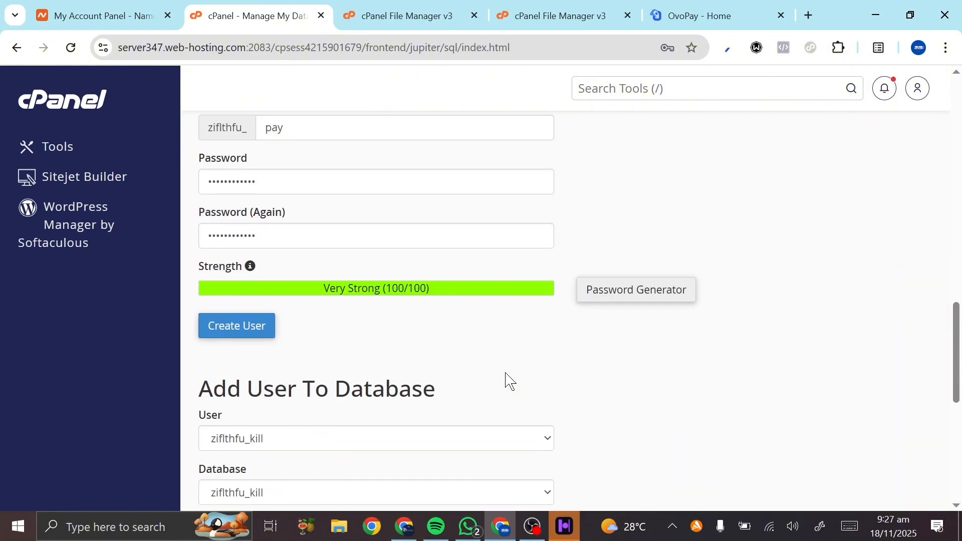
{"action": "left_click", "coordinate": [233, 335]}
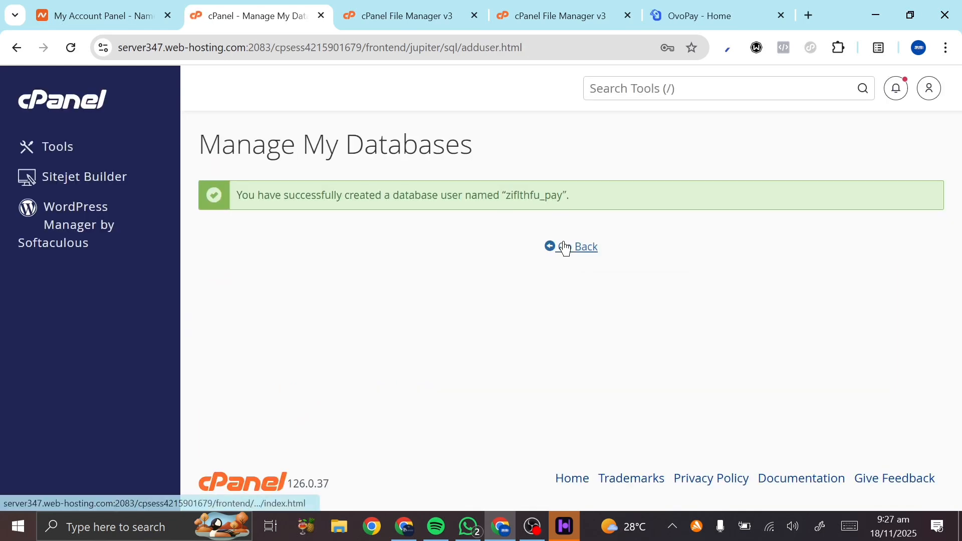
{"action": "left_click", "coordinate": [564, 248]}
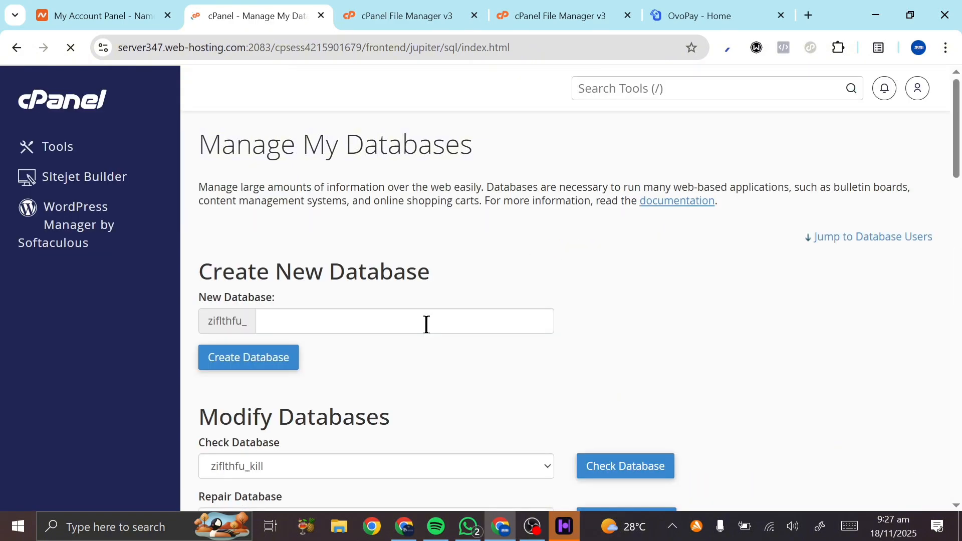
Add the user ziflthfu_pay to the database ziflthfu_pay.
{"action": "scroll", "coordinate": [431, 334], "scroll_direction": "down", "scroll_amount": 5}
{"action": "scroll", "coordinate": [431, 333], "scroll_direction": "down", "scroll_amount": 5}
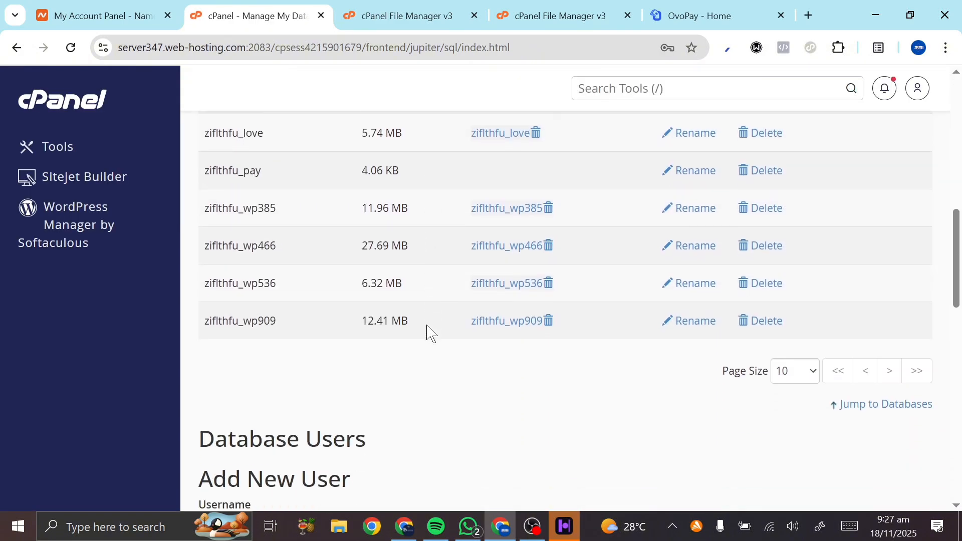
{"action": "scroll", "coordinate": [431, 334], "scroll_direction": "up", "scroll_amount": 6}
{"action": "scroll", "coordinate": [431, 333], "scroll_direction": "down", "scroll_amount": 12}
{"action": "scroll", "coordinate": [431, 333], "scroll_direction": "down", "scroll_amount": 5}
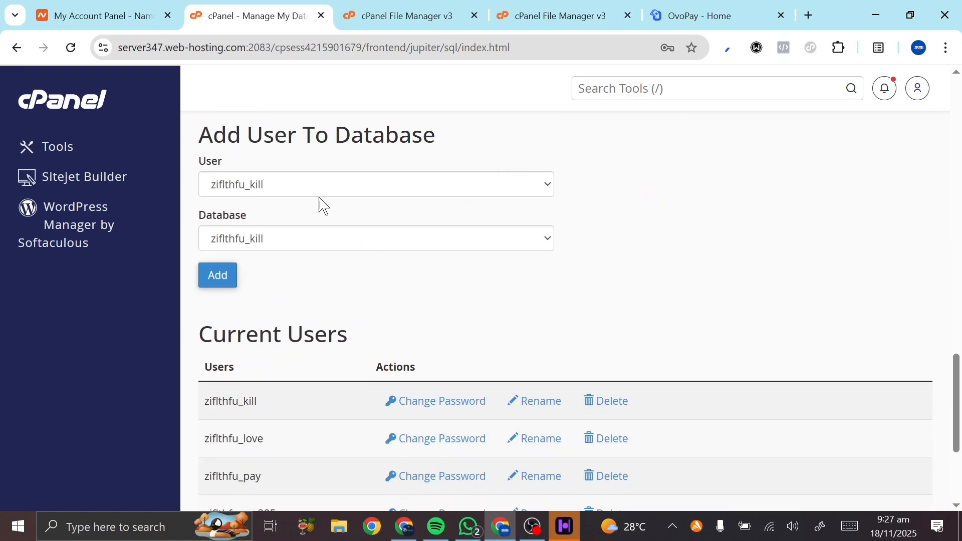
{"action": "left_click", "coordinate": [367, 181]}
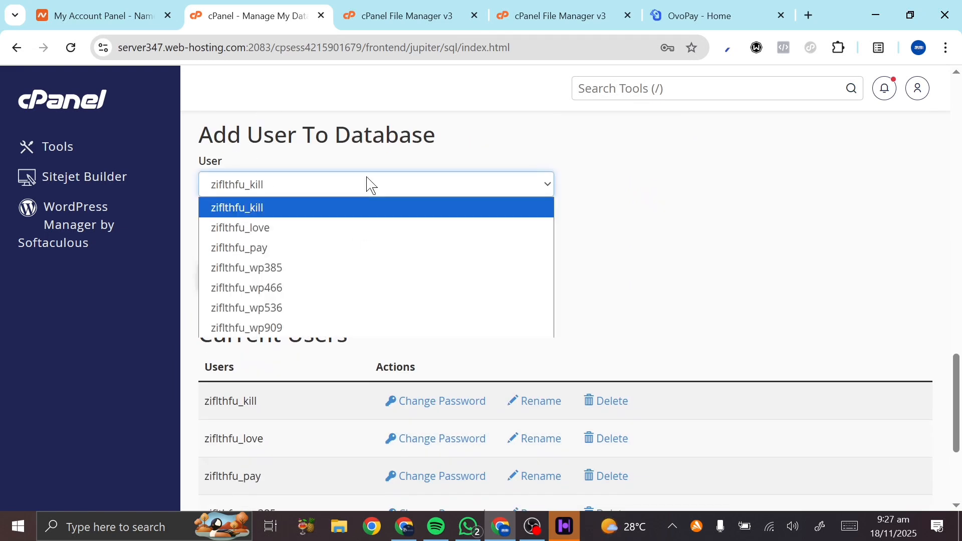
{"action": "left_click", "coordinate": [260, 248]}
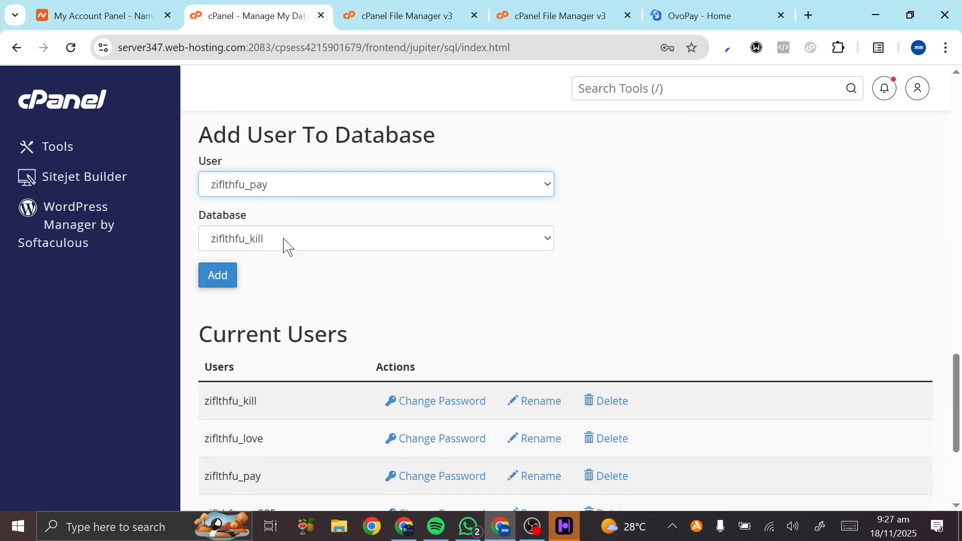
{"action": "left_click", "coordinate": [287, 243]}
{"action": "left_click", "coordinate": [253, 302]}
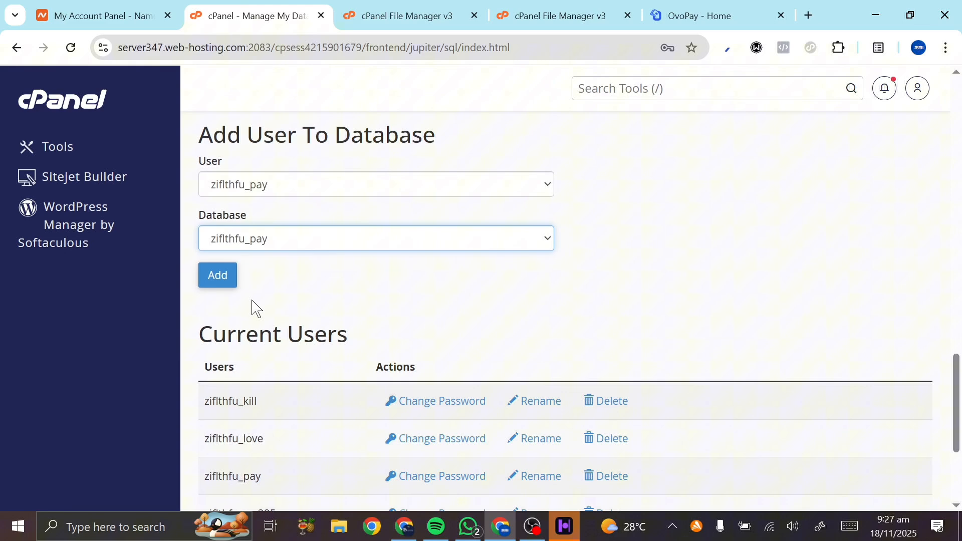
{"action": "left_click", "coordinate": [225, 292]}
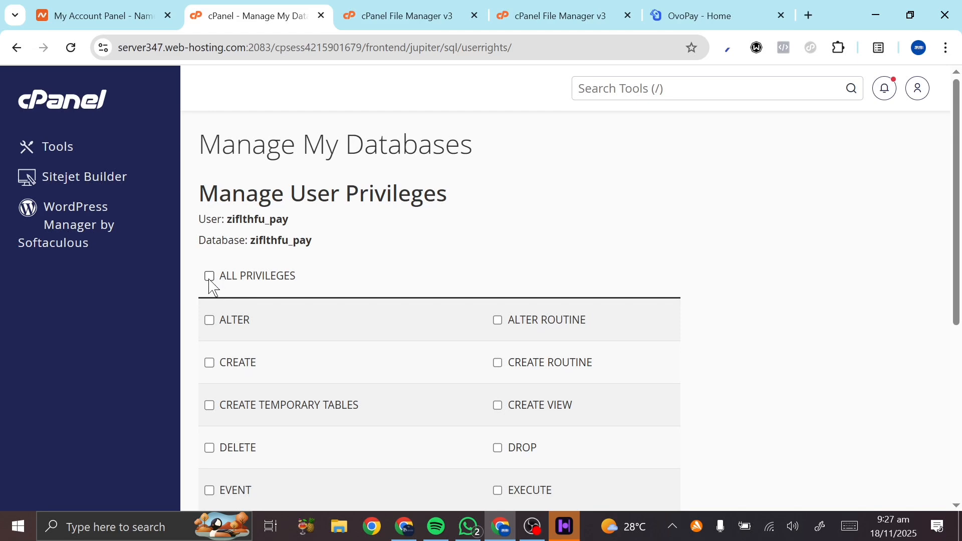
Grant the user all privileges on the database and save the changes.
{"action": "left_click", "coordinate": [210, 276]}
{"action": "scroll", "coordinate": [211, 286], "scroll_direction": "down", "scroll_amount": 5}
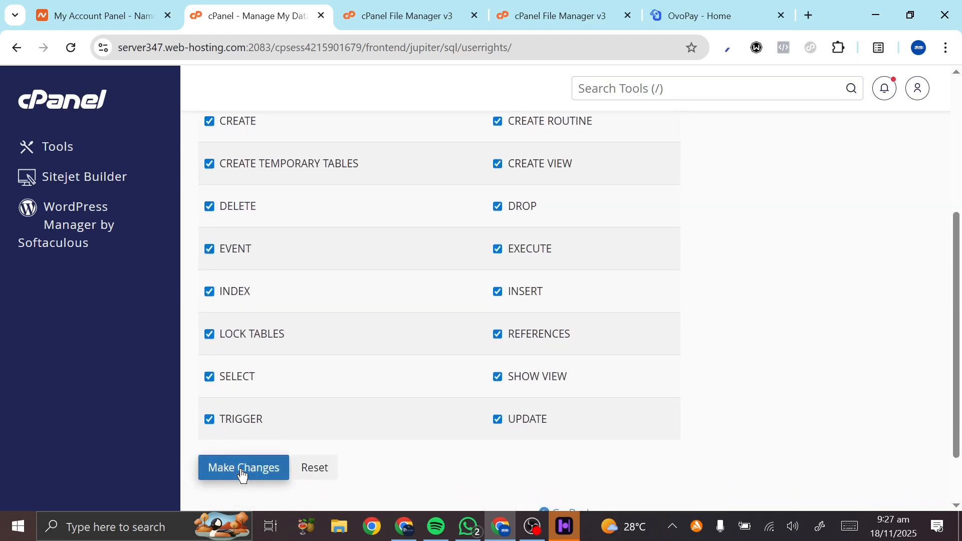
{"action": "left_click", "coordinate": [242, 468]}
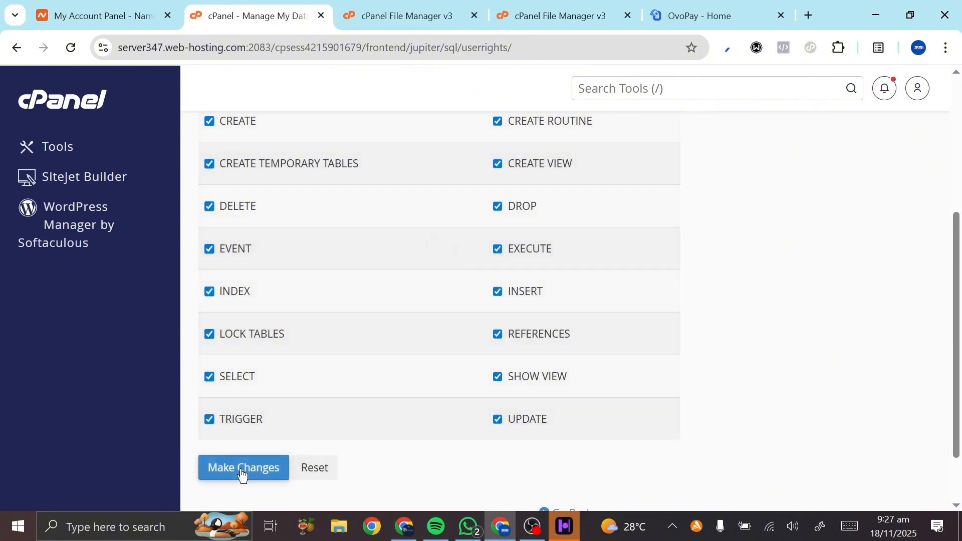
{"action": "scroll", "coordinate": [404, 382], "scroll_direction": "up", "scroll_amount": 5}
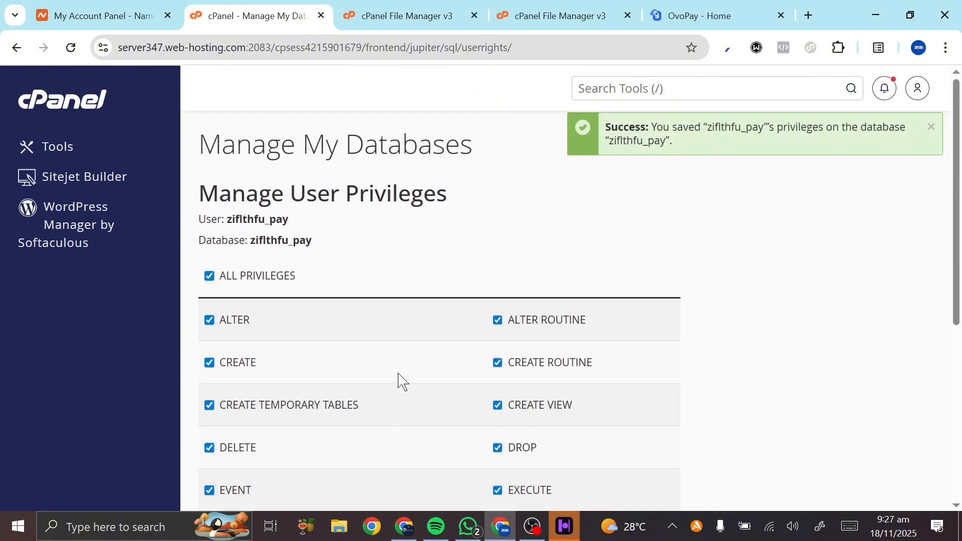
Switch to File Manager and open the .env file in project.ziflite.tech/core for editing.
{"action": "left_click", "coordinate": [514, 8]}
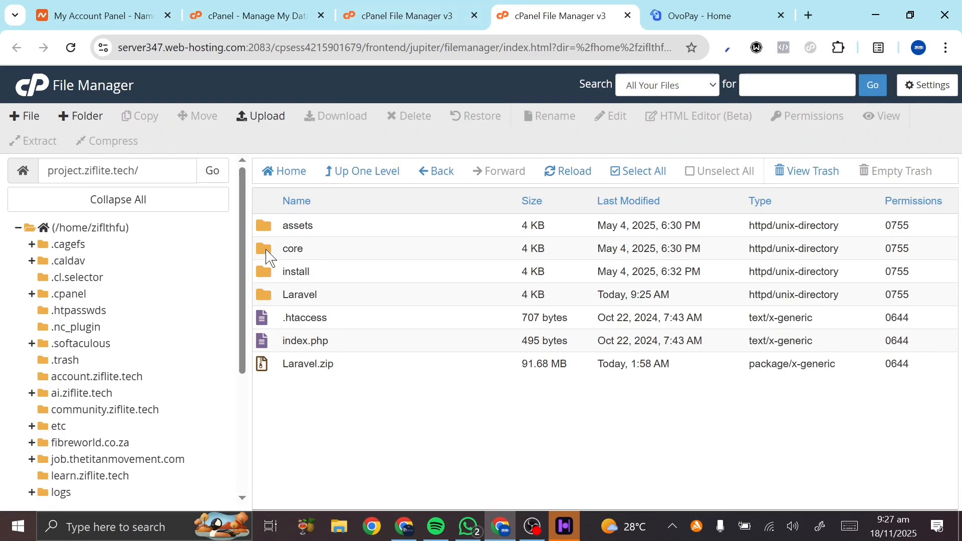
{"action": "double_click", "coordinate": [267, 250]}
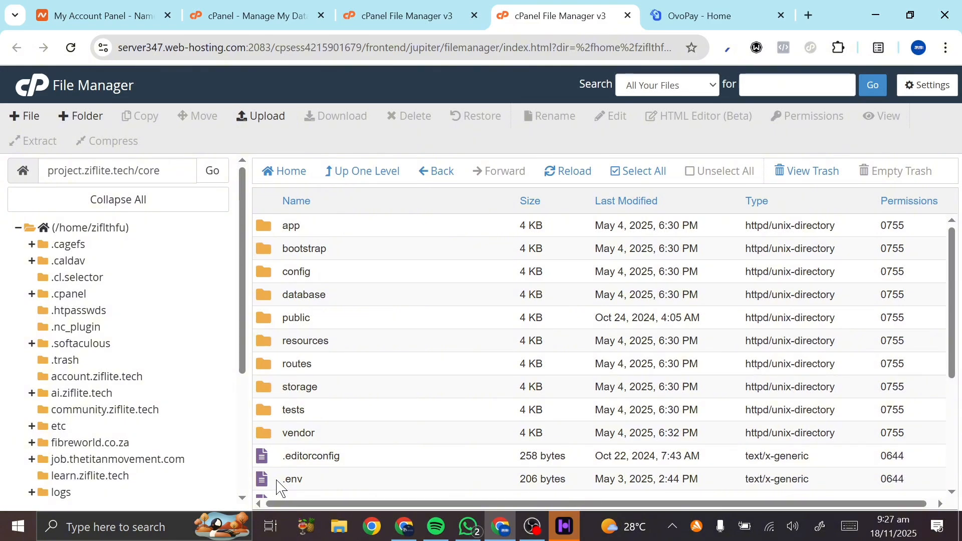
{"action": "right_click", "coordinate": [278, 482]}
{"action": "left_click", "coordinate": [339, 367]}
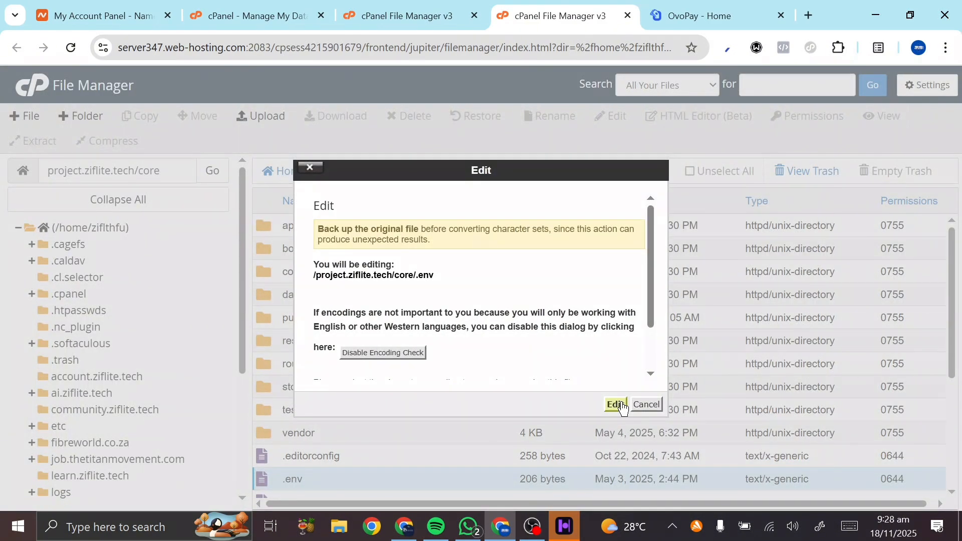
{"action": "left_click", "coordinate": [616, 404]}
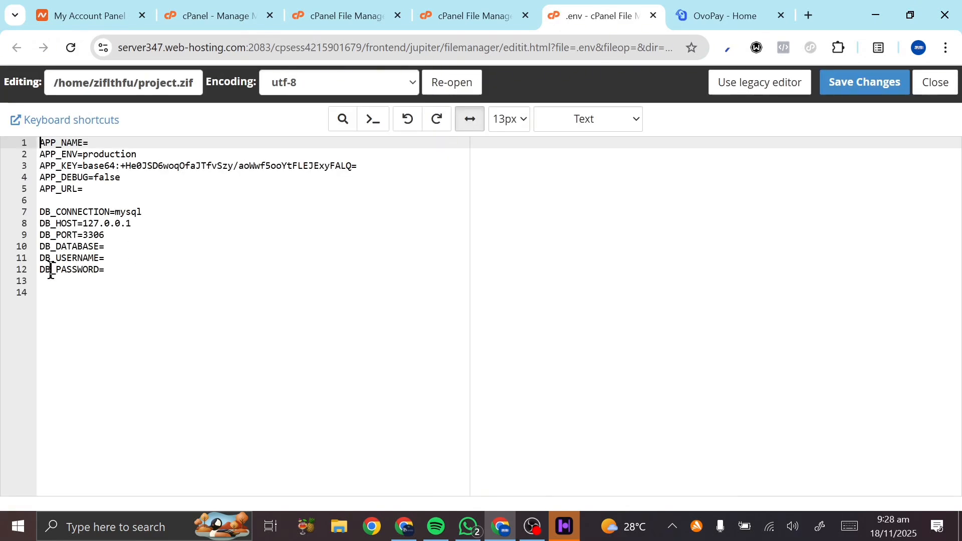
Paste the database user's password into DB_PASSWORD, set DB_USERNAME and DB_DATABASE to ziflthfu_pay, and save the .env file.
{"action": "left_click", "coordinate": [105, 271]}
{"action": "key", "text": "ctrl+v"}
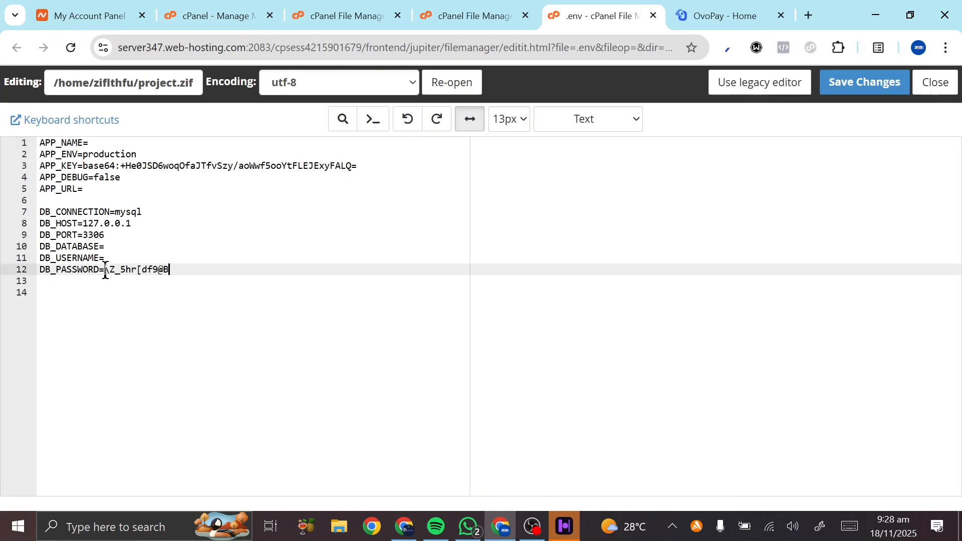
{"action": "left_click", "coordinate": [220, 16]}
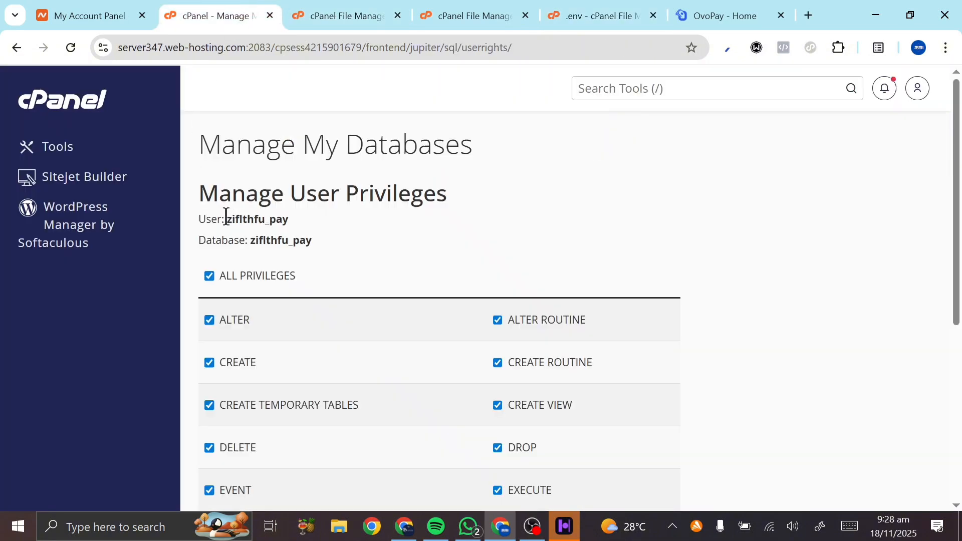
{"action": "left_click_drag", "start_coordinate": [226, 218], "coordinate": [293, 223]}
{"action": "key", "text": "ctrl+c"}
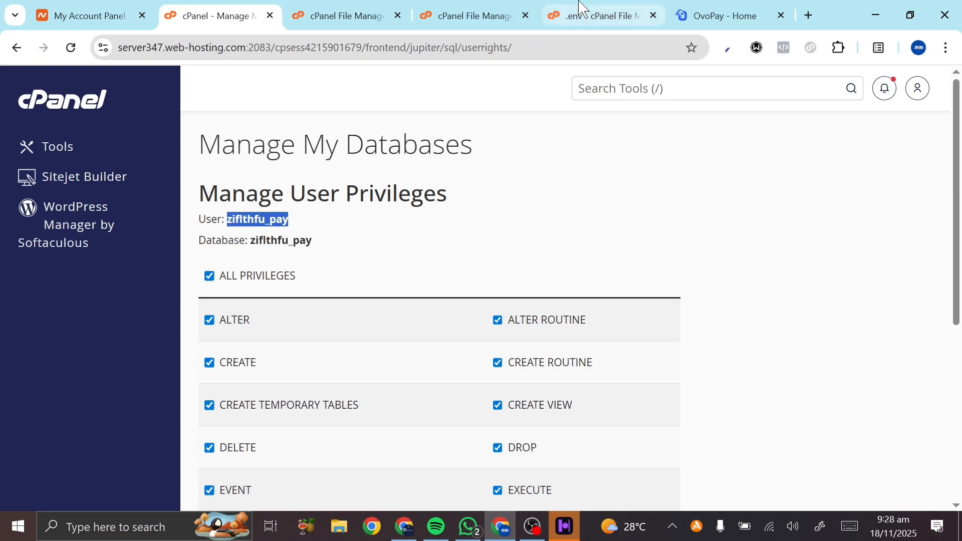
{"action": "left_click", "coordinate": [583, 15]}
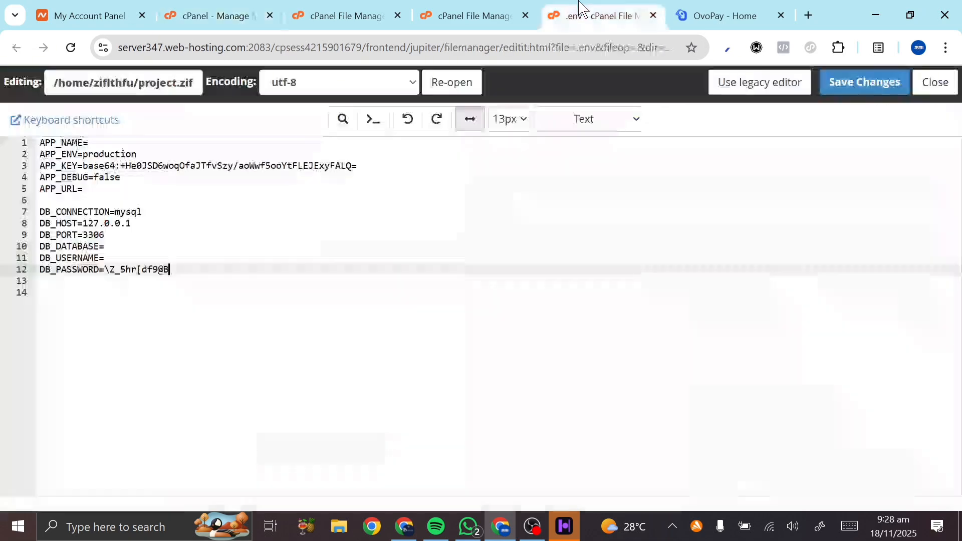
{"action": "left_click", "coordinate": [112, 253]}
{"action": "key", "text": "ctrl+v"}
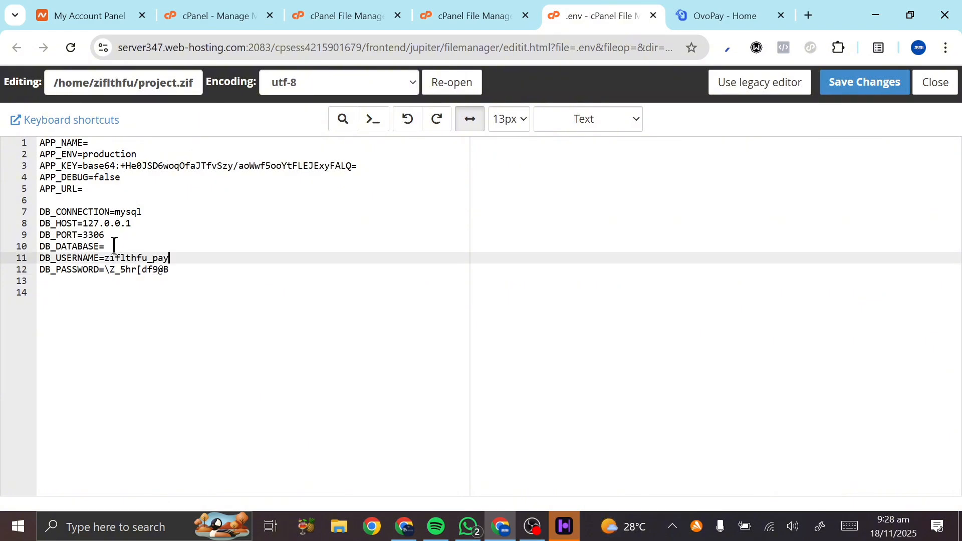
{"action": "left_click", "coordinate": [114, 246]}
{"action": "key", "text": "ctrl+v"}
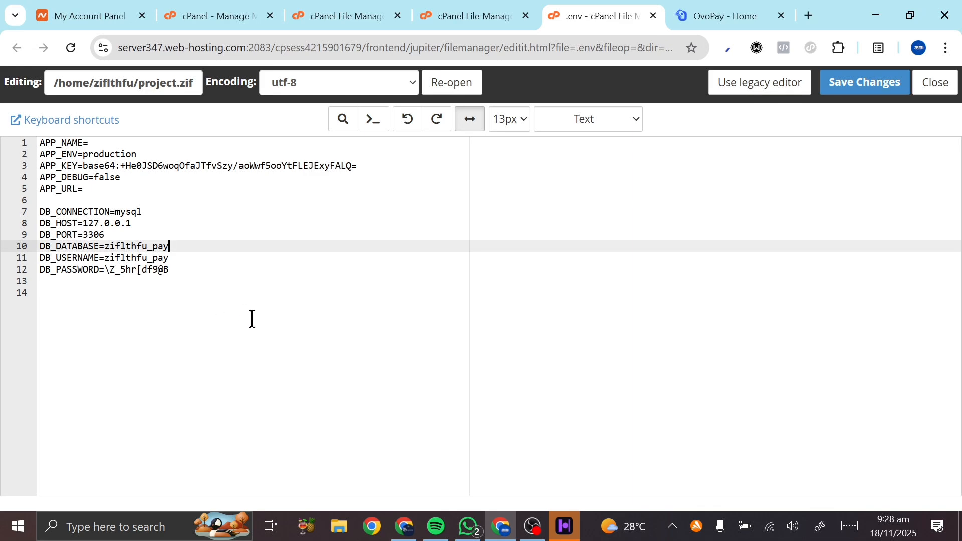
{"action": "left_click", "coordinate": [843, 83]}
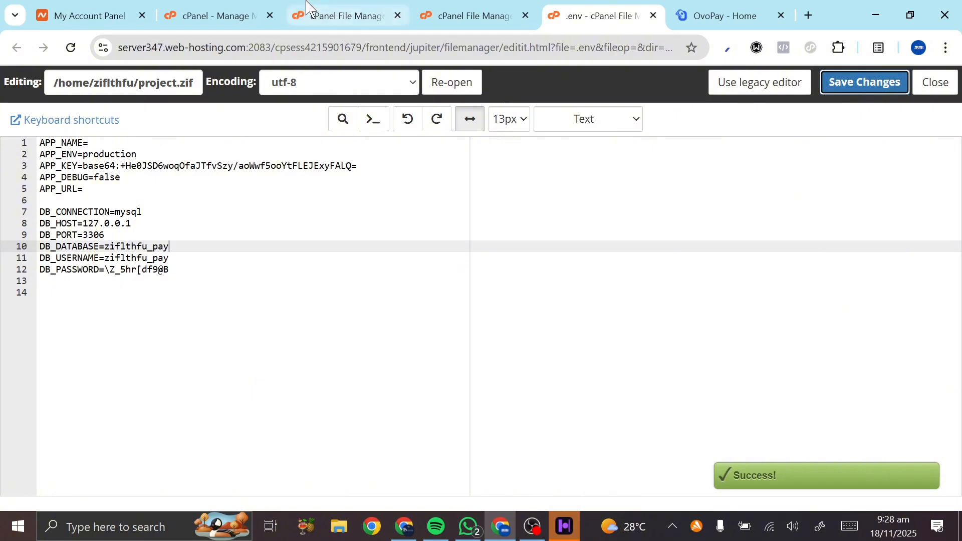
Copy the domain project.ziflite.tech from the File Manager path and open it in a new browser tab.
{"action": "left_click", "coordinate": [330, 10]}
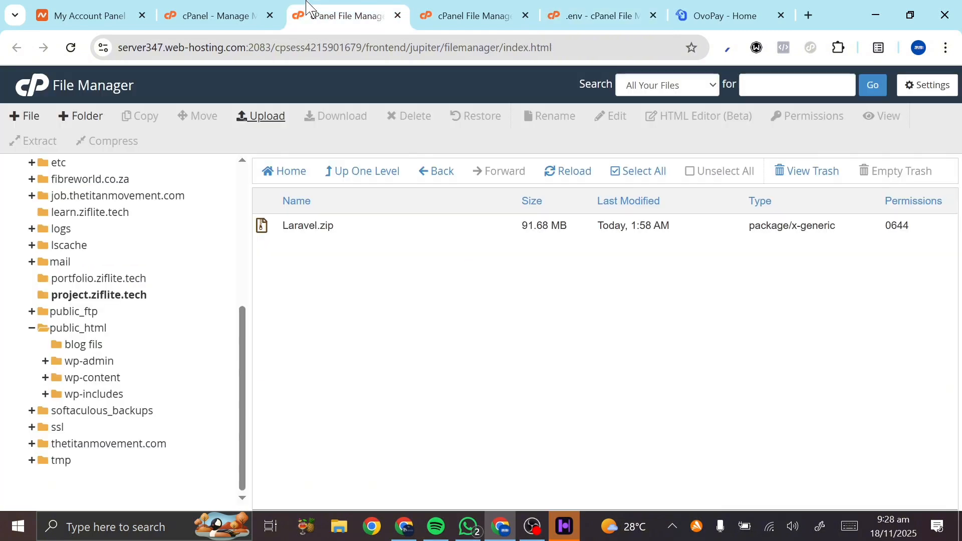
{"action": "scroll", "coordinate": [178, 165], "scroll_direction": "up", "scroll_amount": 5}
{"action": "triple_click", "coordinate": [172, 163]}
{"action": "key", "text": "ctrl+c"}
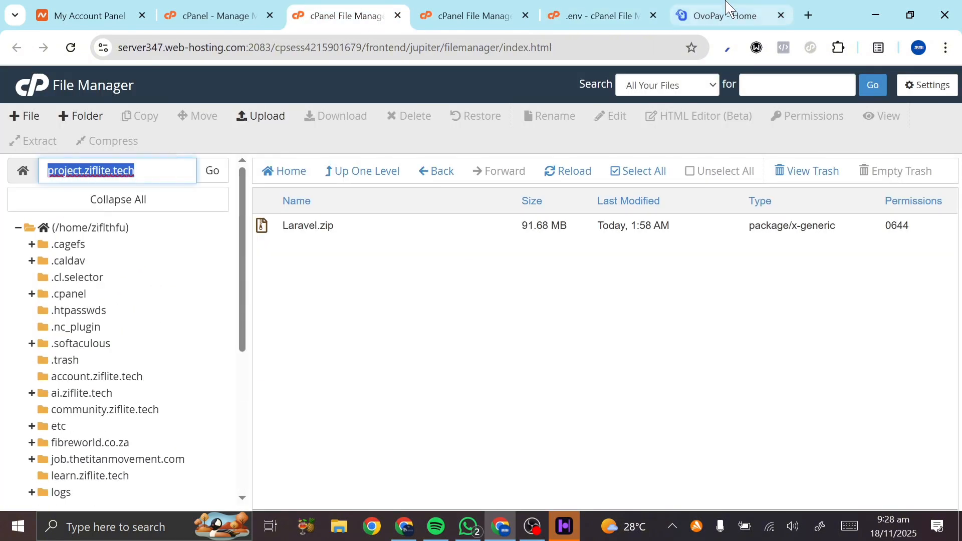
{"action": "left_click", "coordinate": [809, 15]}
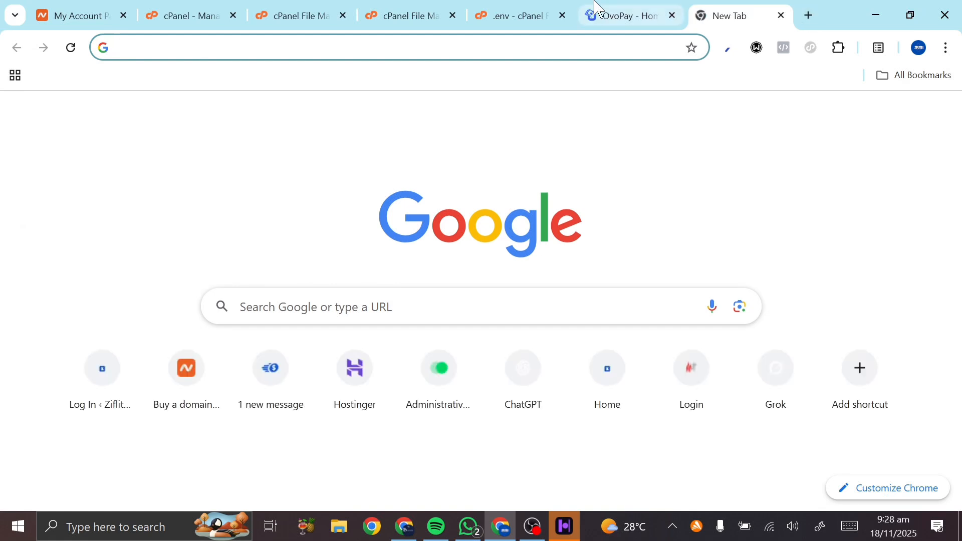
{"action": "left_click", "coordinate": [591, 10]}
{"action": "left_click", "coordinate": [721, 6]}
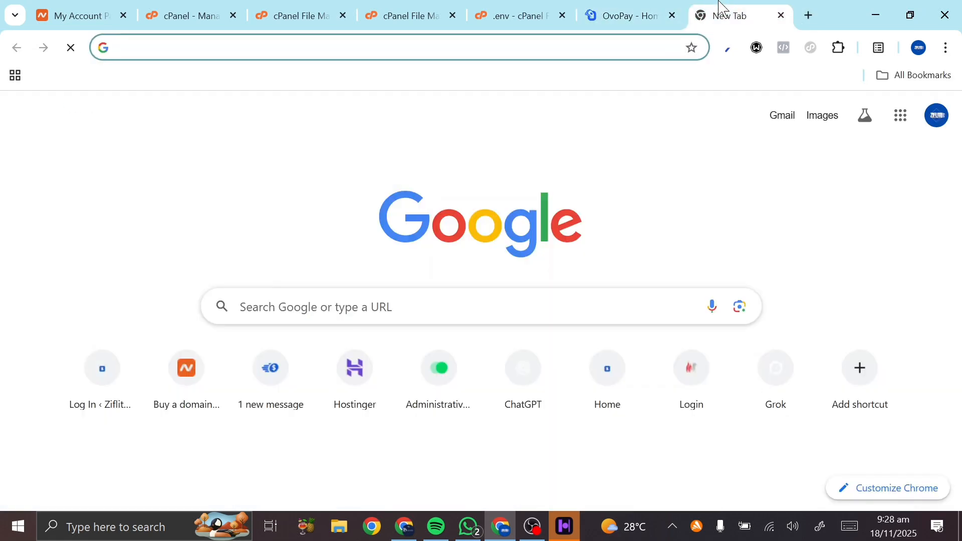
{"action": "key", "text": "ctrl+v"}
{"action": "key", "text": "Return"}
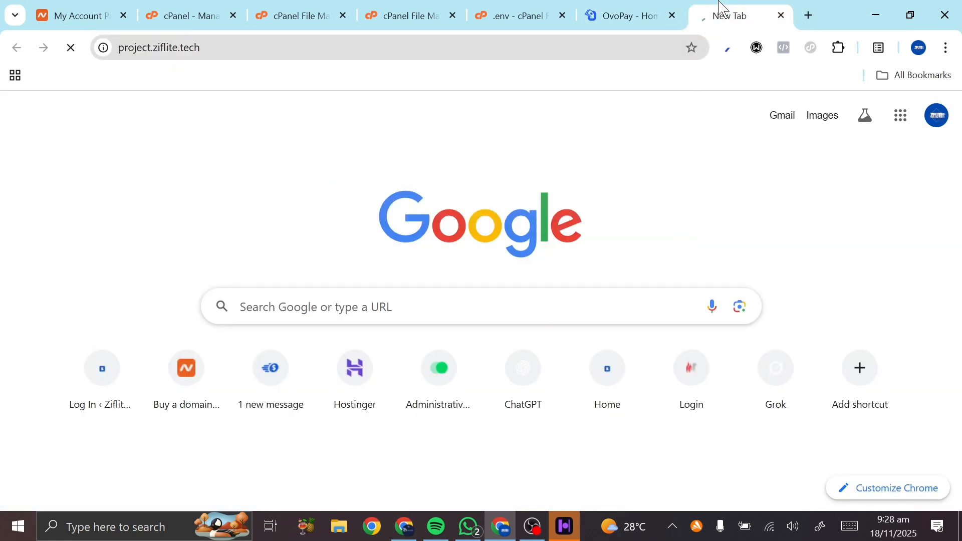
Open the project.ziflite.tech/install folder in cPanel File Manager and select the database.sql file.
{"action": "left_click_drag", "start_coordinate": [745, 10], "coordinate": [637, 8]}
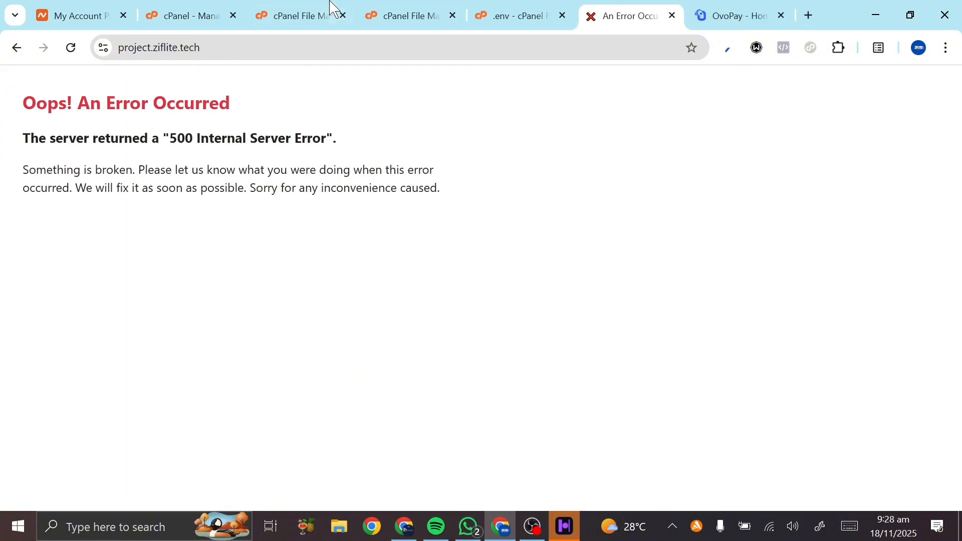
{"action": "left_click", "coordinate": [439, 7]}
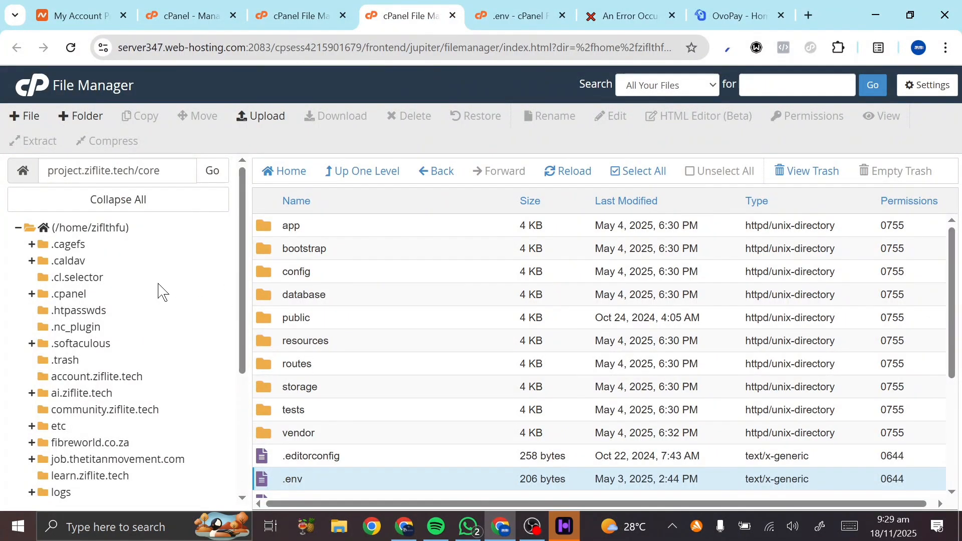
{"action": "scroll", "coordinate": [89, 451], "scroll_direction": "down", "scroll_amount": 4}
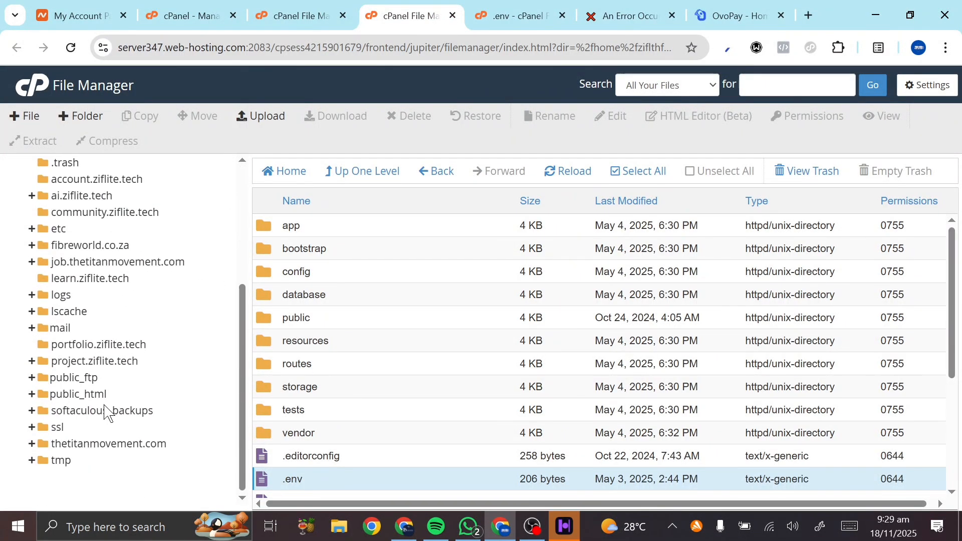
{"action": "left_click", "coordinate": [79, 360]}
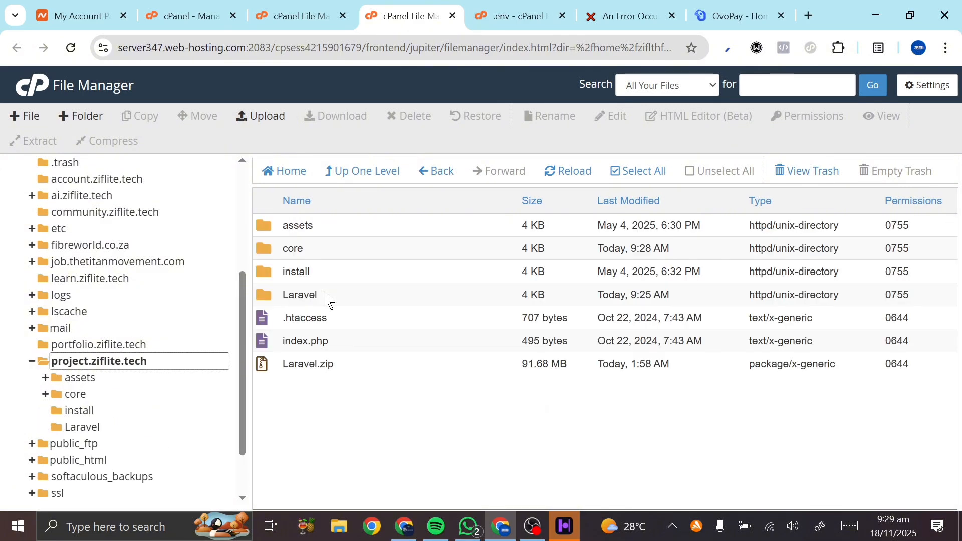
{"action": "double_click", "coordinate": [274, 274]}
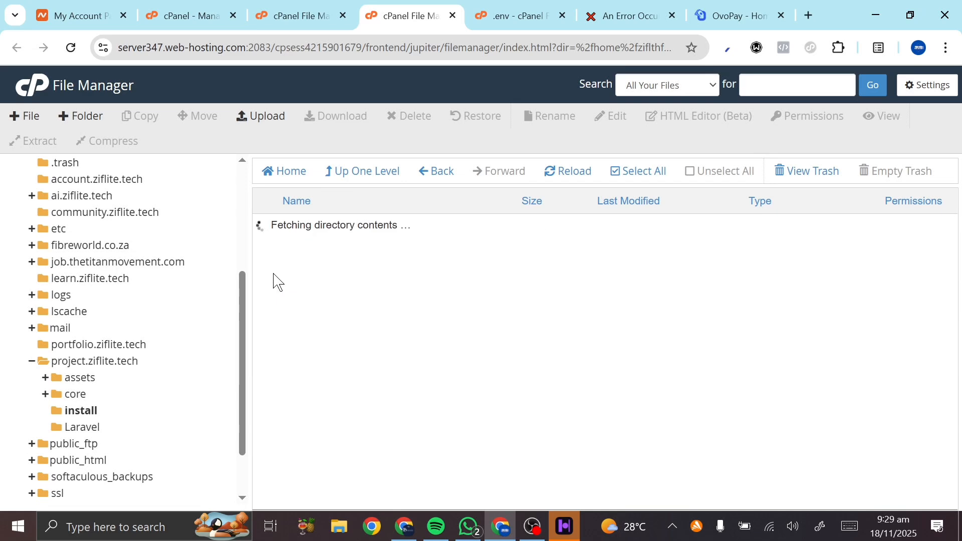
{"action": "left_click", "coordinate": [299, 235]}
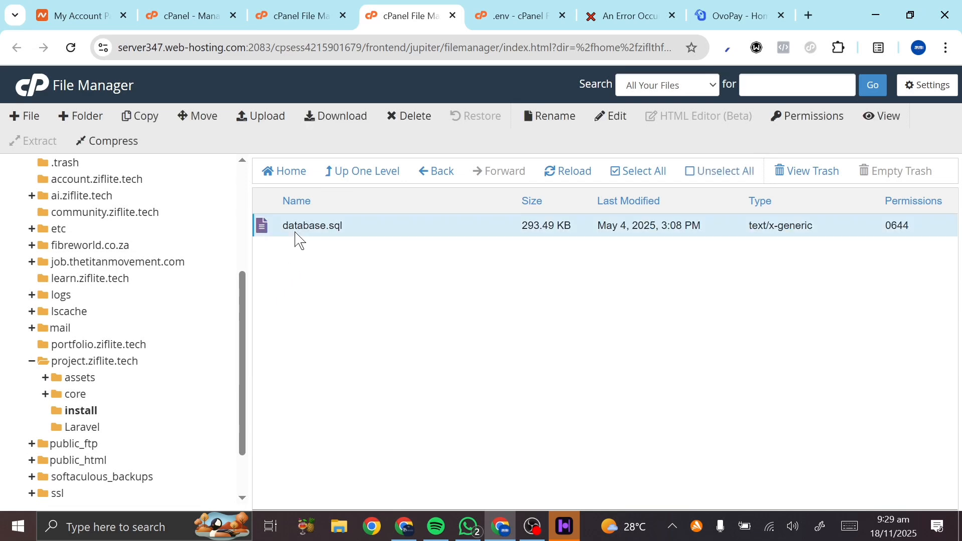
Download database.sql to the computer with Free Download Manager and skip the duplicate download.
{"action": "left_click", "coordinate": [341, 116]}
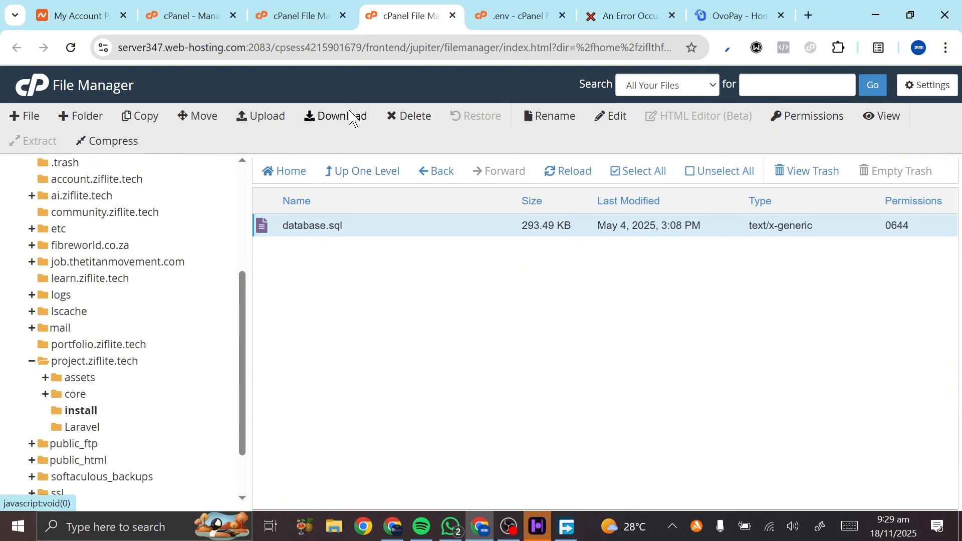
{"action": "left_click", "coordinate": [354, 119]}
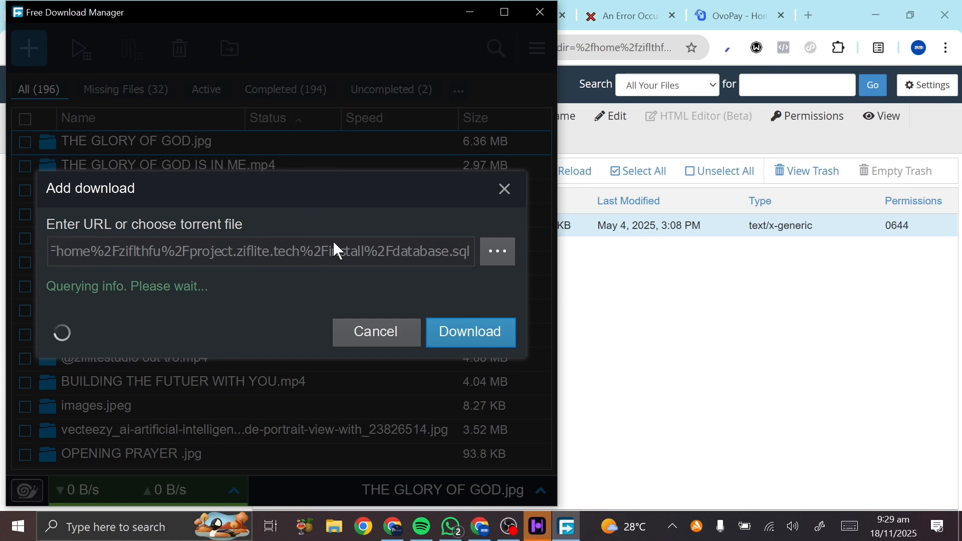
{"action": "left_click", "coordinate": [453, 353]}
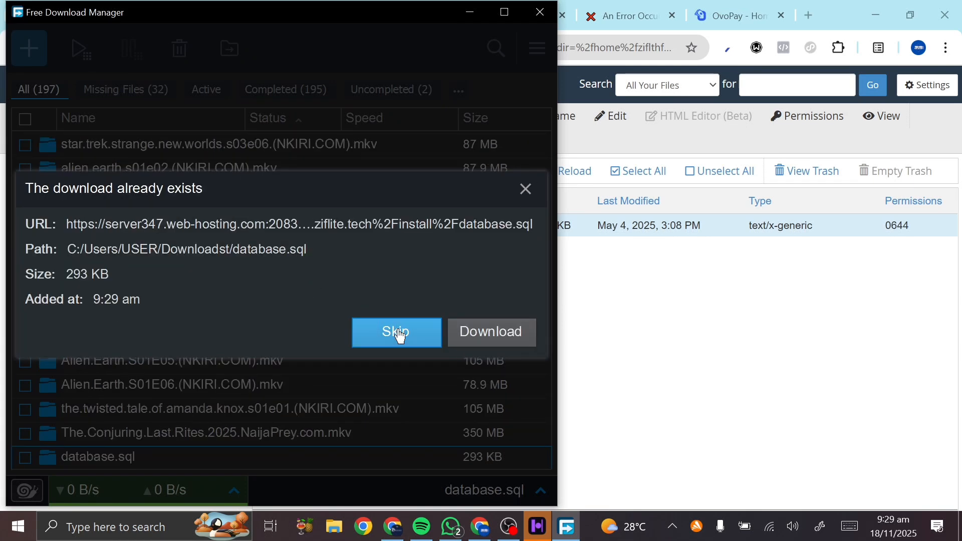
{"action": "left_click", "coordinate": [396, 332]}
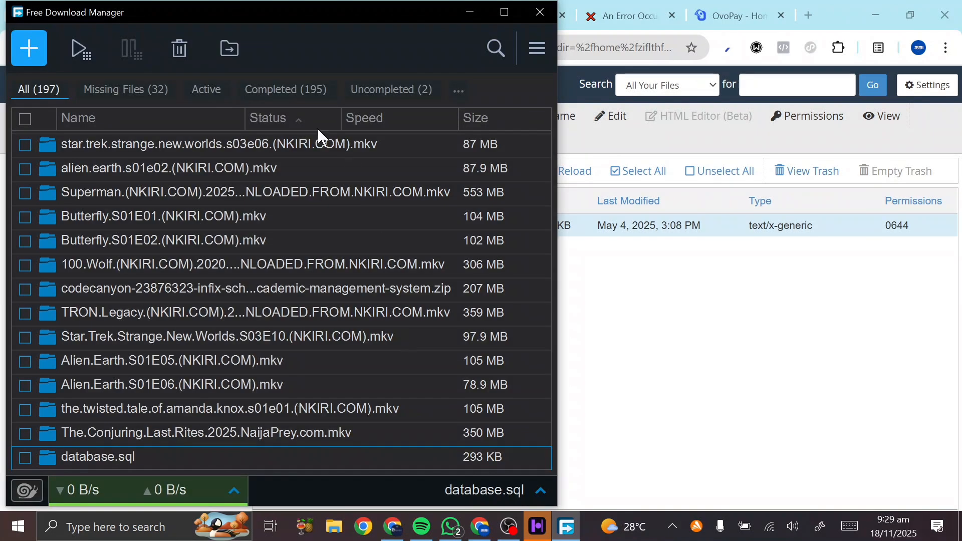
Show the downloaded database.sql in its folder and move it to Downloads, replacing the existing copy.
{"action": "left_click", "coordinate": [43, 462]}
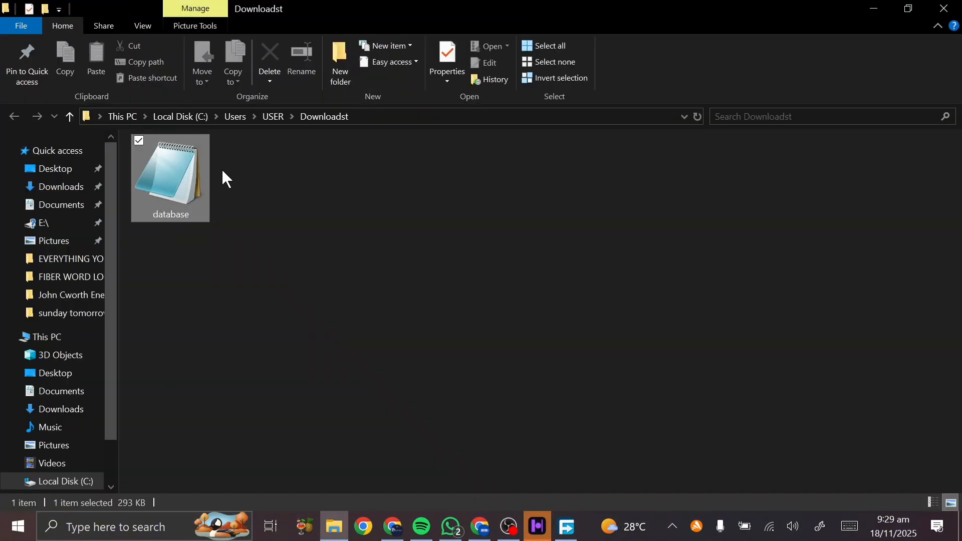
{"action": "left_click_drag", "start_coordinate": [195, 195], "coordinate": [73, 414]}
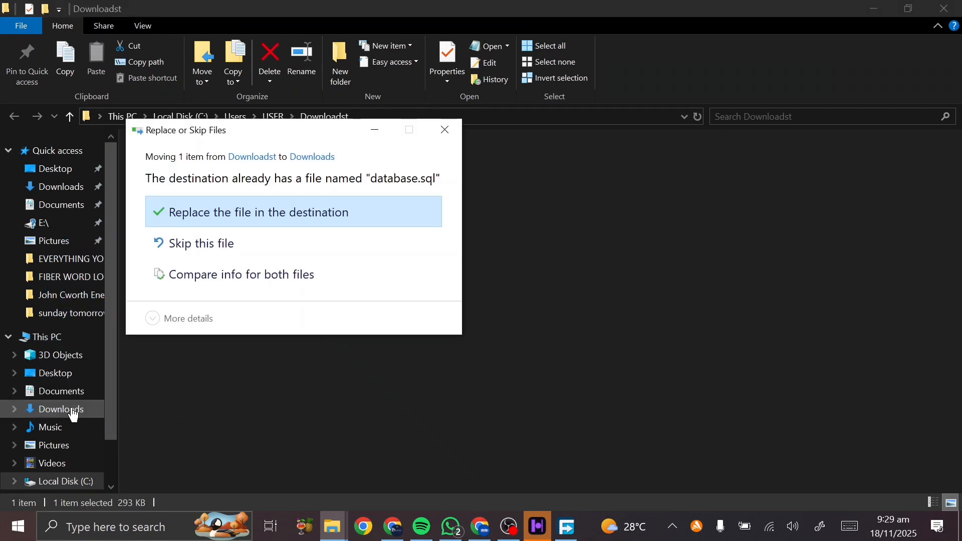
{"action": "left_click", "coordinate": [234, 224]}
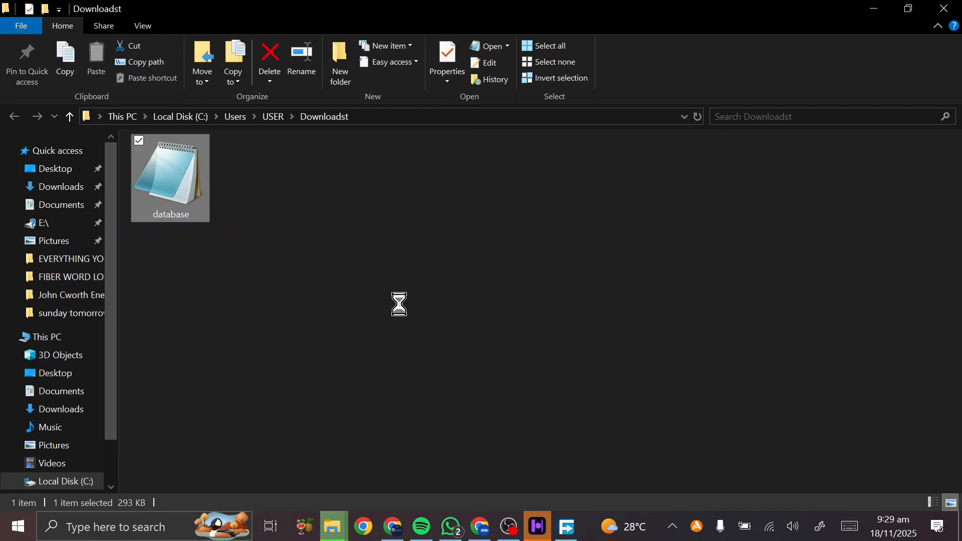
Return to cPanel in the browser, search the tools for php and open phpMyAdmin.
{"action": "left_click", "coordinate": [480, 526]}
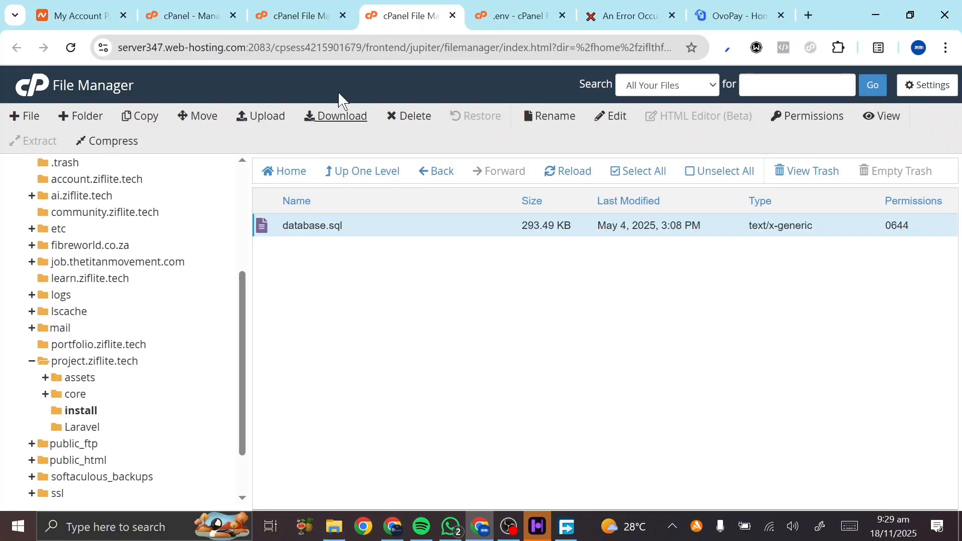
{"action": "left_click", "coordinate": [313, 12]}
{"action": "left_click", "coordinate": [223, 6]}
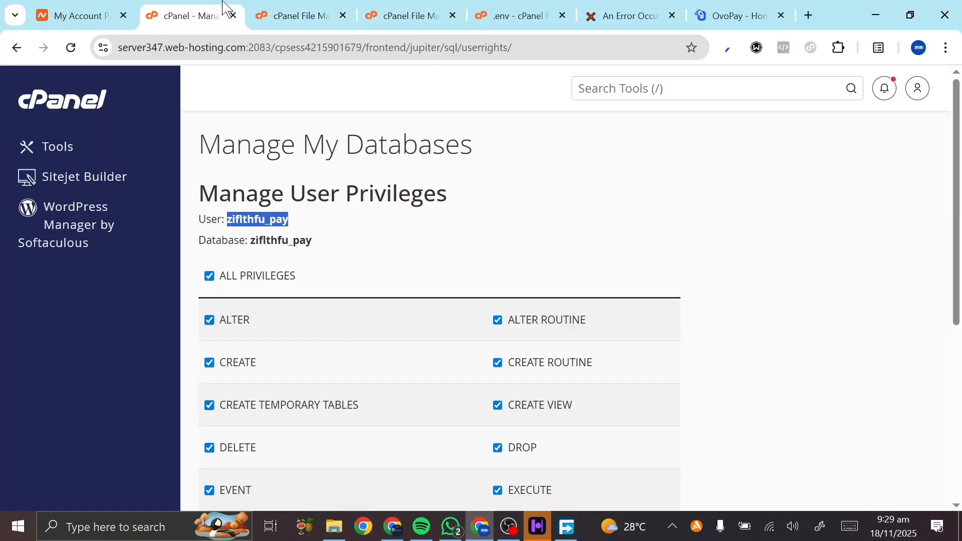
{"action": "left_click", "coordinate": [652, 89]}
{"action": "type", "text": "php"}
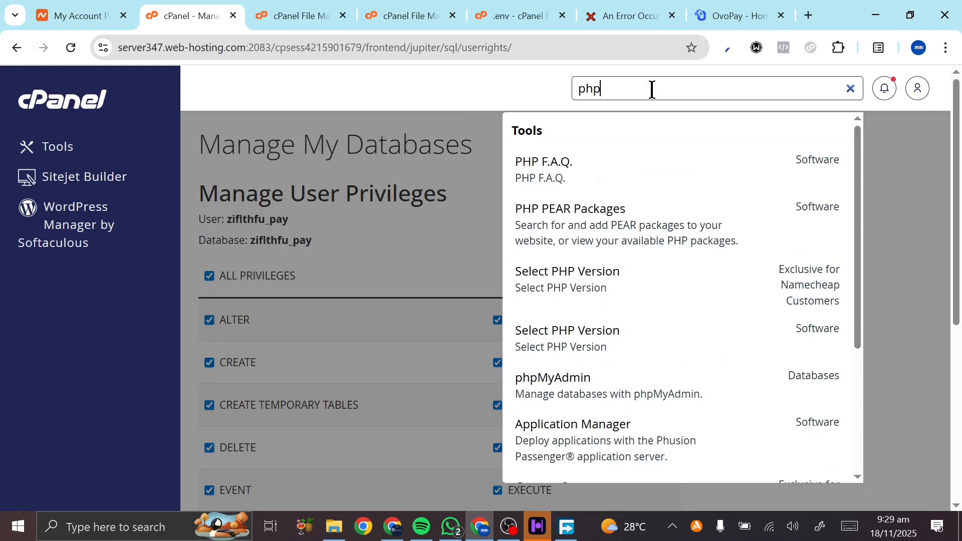
{"action": "left_click", "coordinate": [556, 388]}
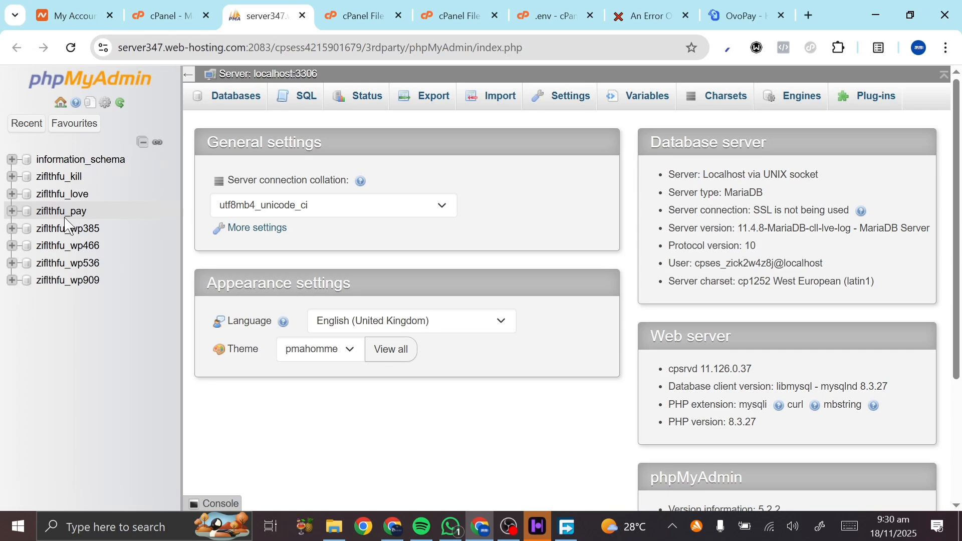
Import database.sql from the Downloads folder into the ziflthfu_pay database.
{"action": "left_click", "coordinate": [78, 213]}
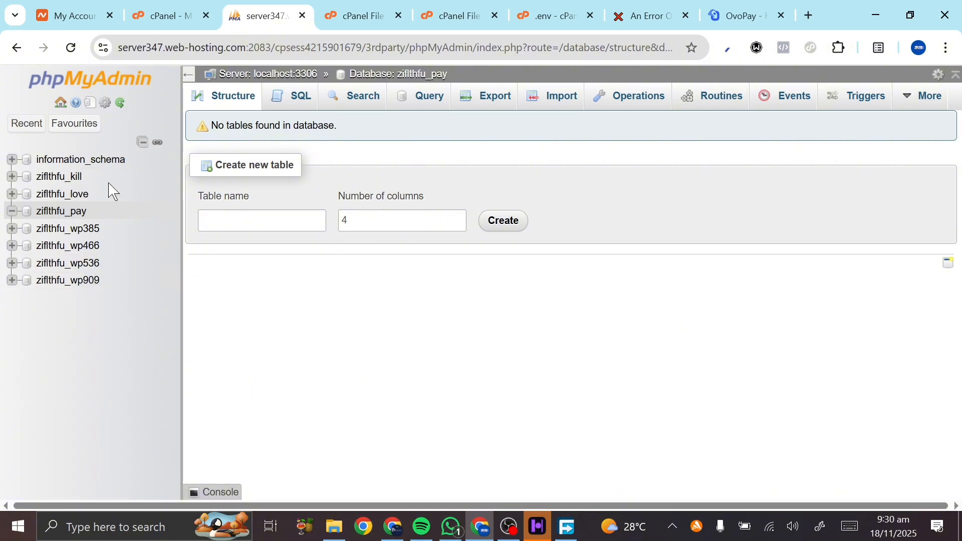
{"action": "left_click", "coordinate": [63, 123]}
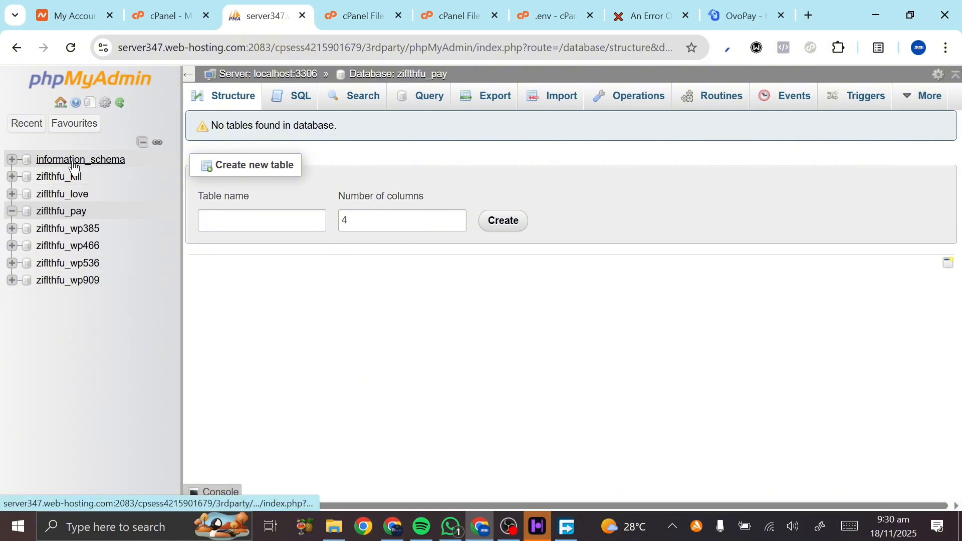
{"action": "left_click", "coordinate": [571, 108]}
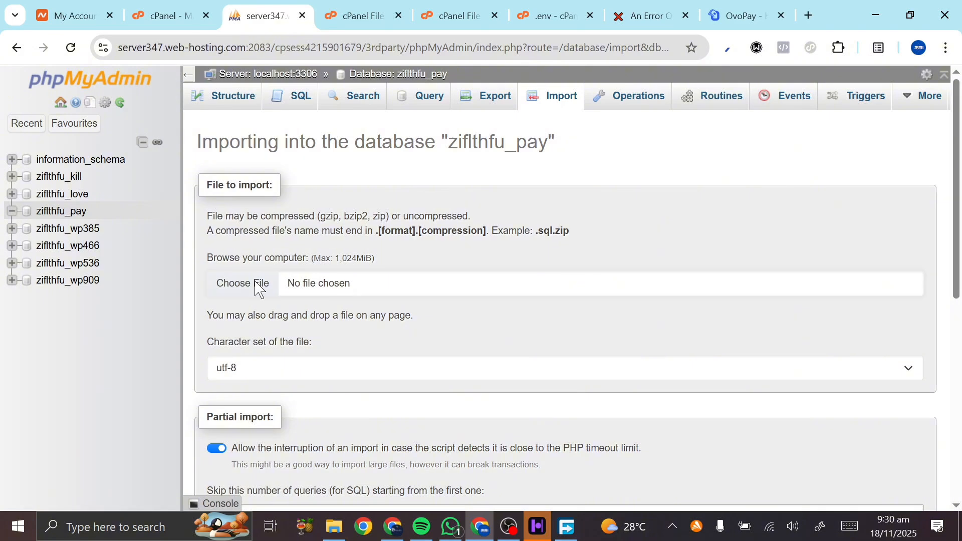
{"action": "left_click", "coordinate": [255, 286]}
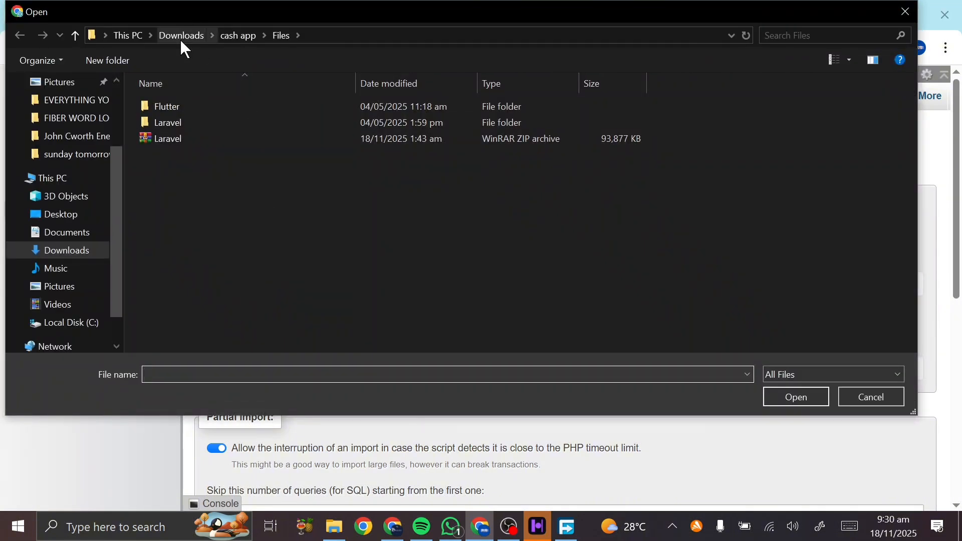
{"action": "left_click", "coordinate": [182, 37]}
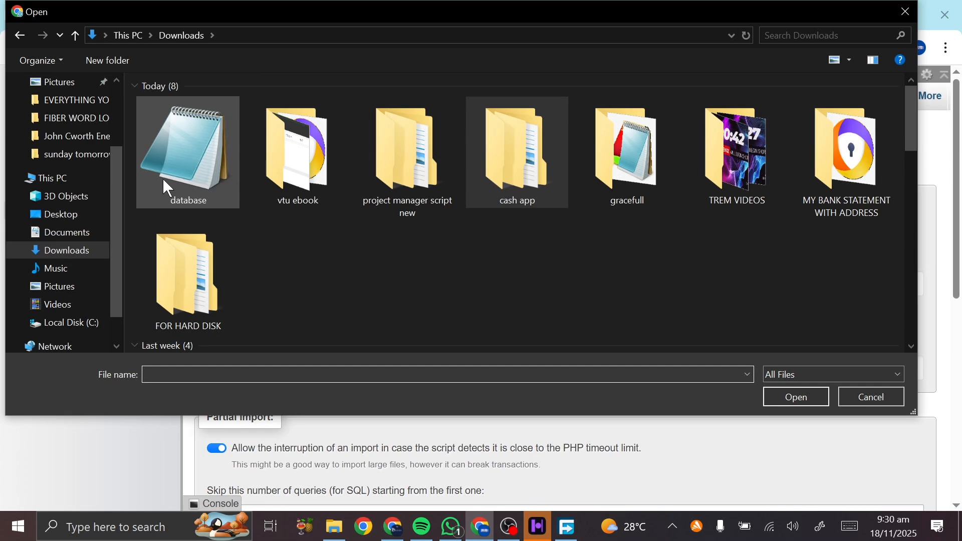
{"action": "double_click", "coordinate": [199, 156]}
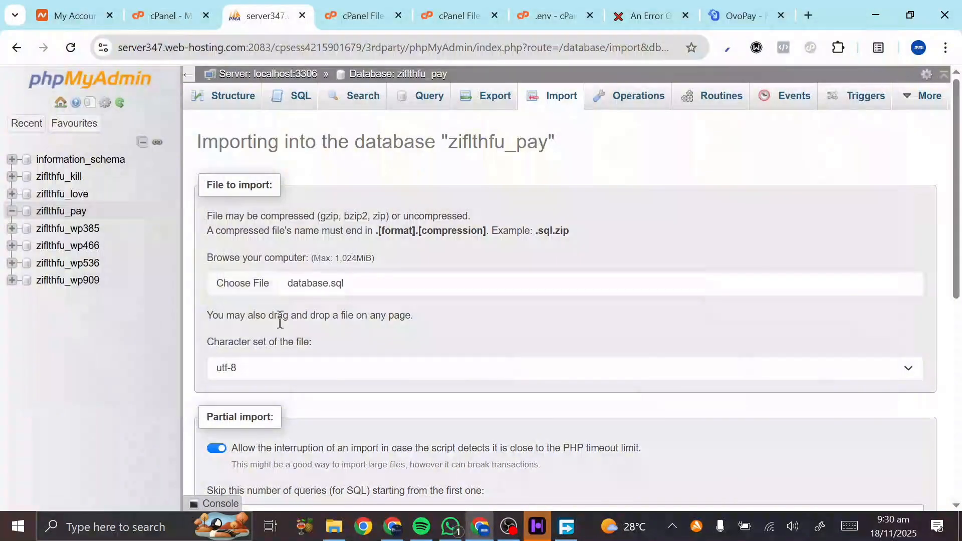
{"action": "scroll", "coordinate": [281, 342], "scroll_direction": "down", "scroll_amount": 3}
{"action": "scroll", "coordinate": [279, 341], "scroll_direction": "down", "scroll_amount": 5}
{"action": "left_click", "coordinate": [221, 463]}
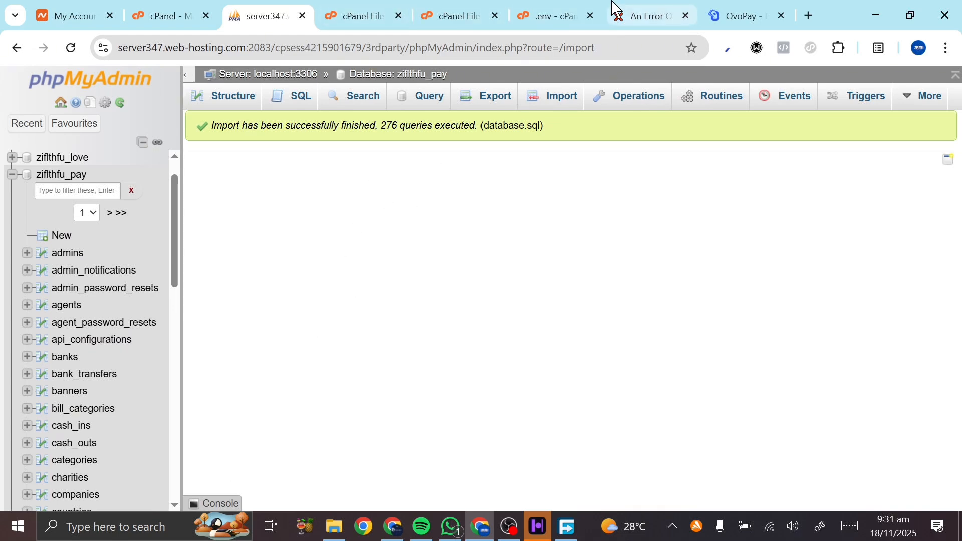
Reload the project.ziflite.tech site and look through its home page down to the footer.
{"action": "left_click", "coordinate": [639, 15]}
{"action": "left_click", "coordinate": [72, 48]}
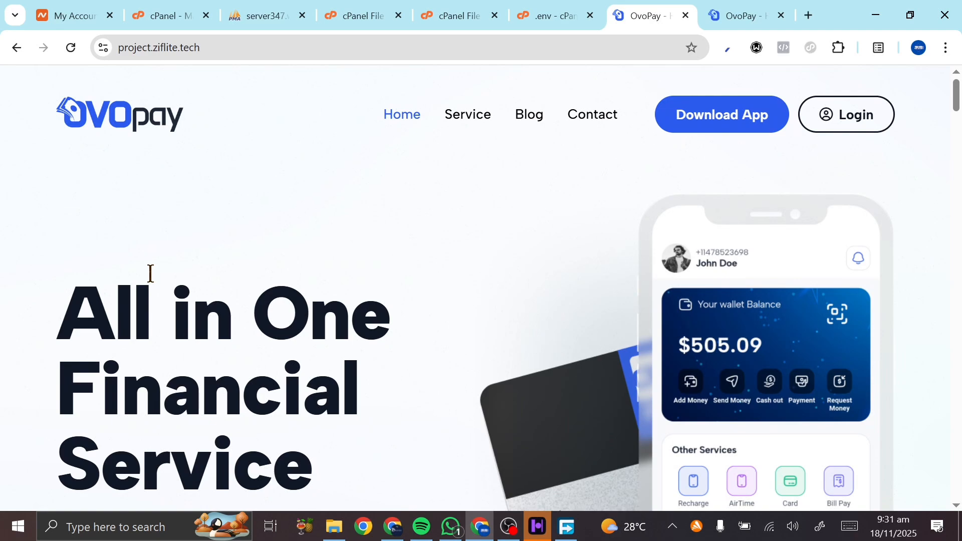
{"action": "scroll", "coordinate": [150, 274], "scroll_direction": "down", "scroll_amount": 15}
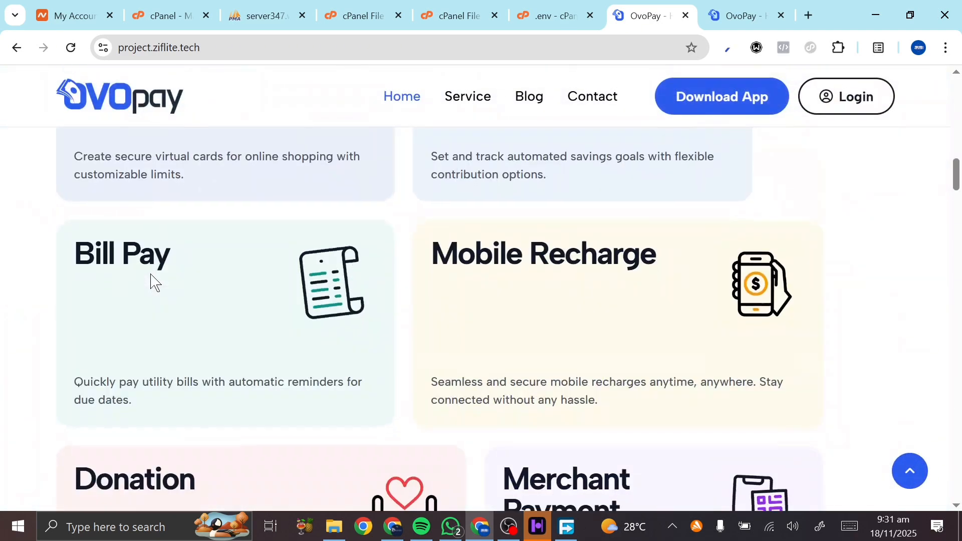
{"action": "scroll", "coordinate": [150, 273], "scroll_direction": "down", "scroll_amount": 15}
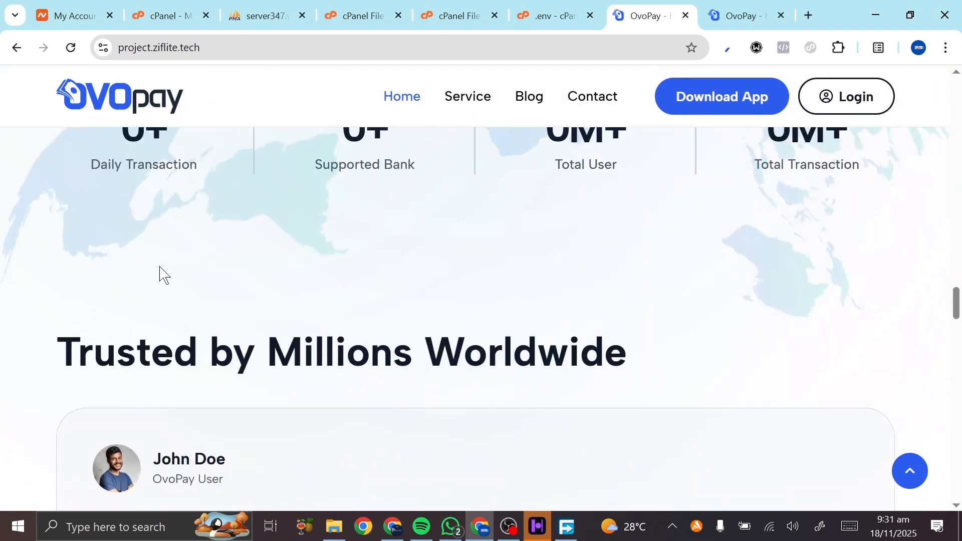
{"action": "scroll", "coordinate": [160, 274], "scroll_direction": "down", "scroll_amount": 10}
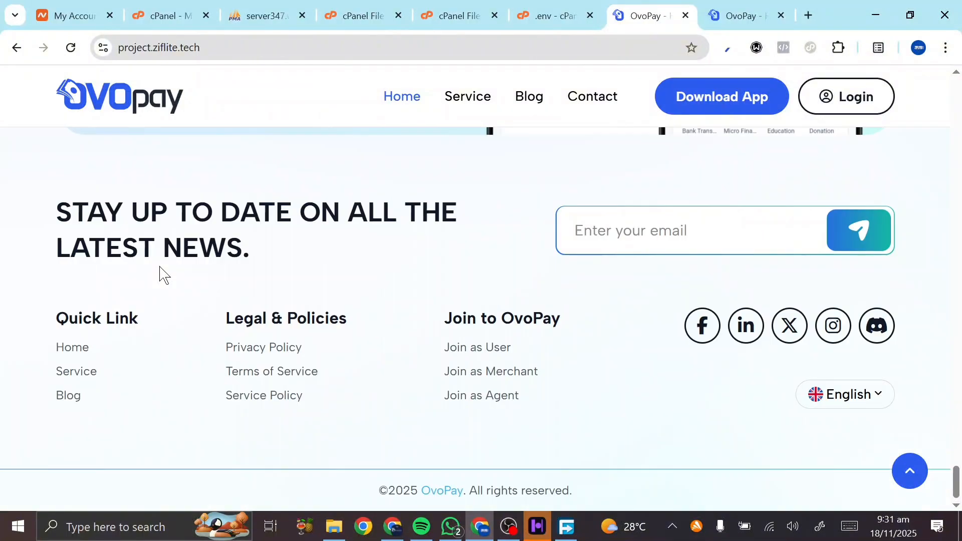
{"action": "scroll", "coordinate": [159, 265], "scroll_direction": "up", "scroll_amount": 15}
{"action": "scroll", "coordinate": [158, 265], "scroll_direction": "up", "scroll_amount": 15}
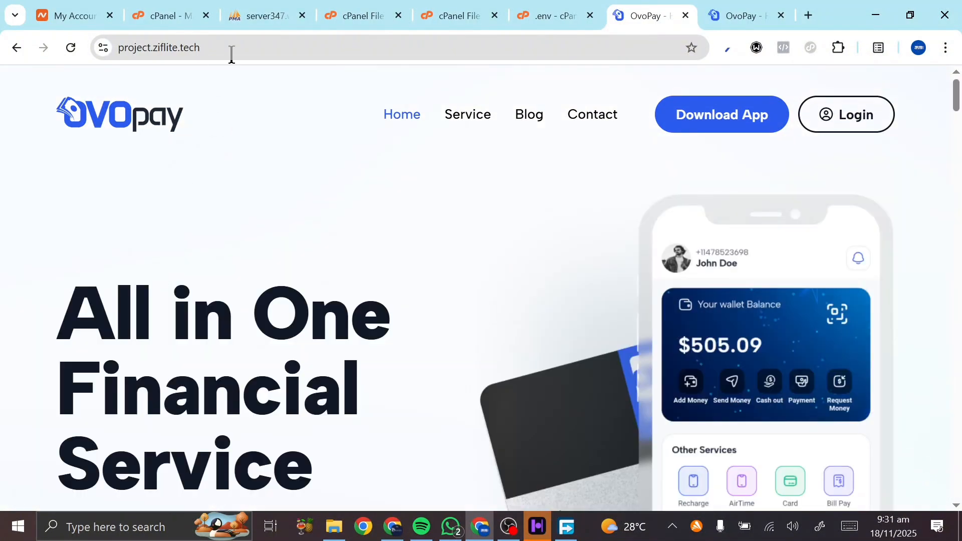
Open the OvoPay admin login page at project.ziflite.tech/admin.
{"action": "left_click", "coordinate": [247, 48]}
{"action": "left_click", "coordinate": [247, 47]}
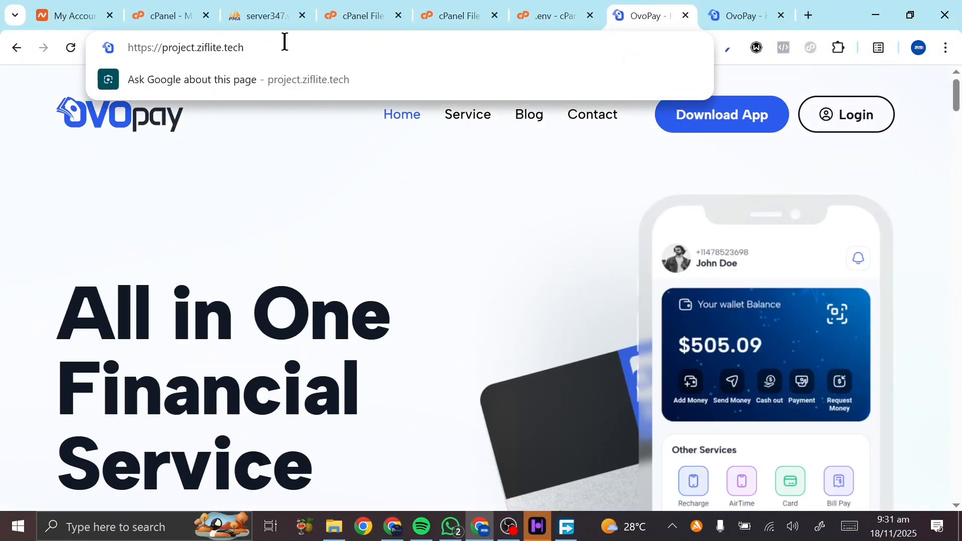
{"action": "type", "text": "/"}
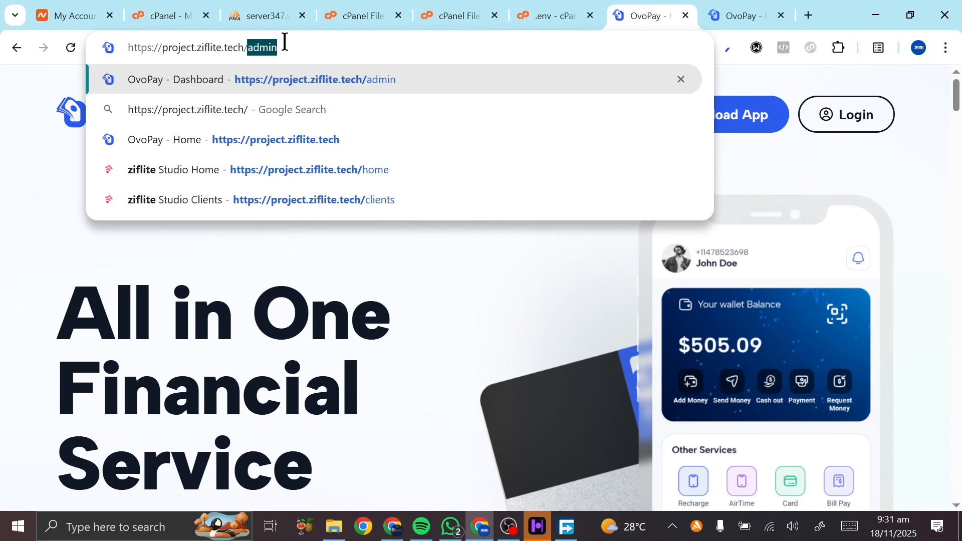
{"action": "key", "text": "Return"}
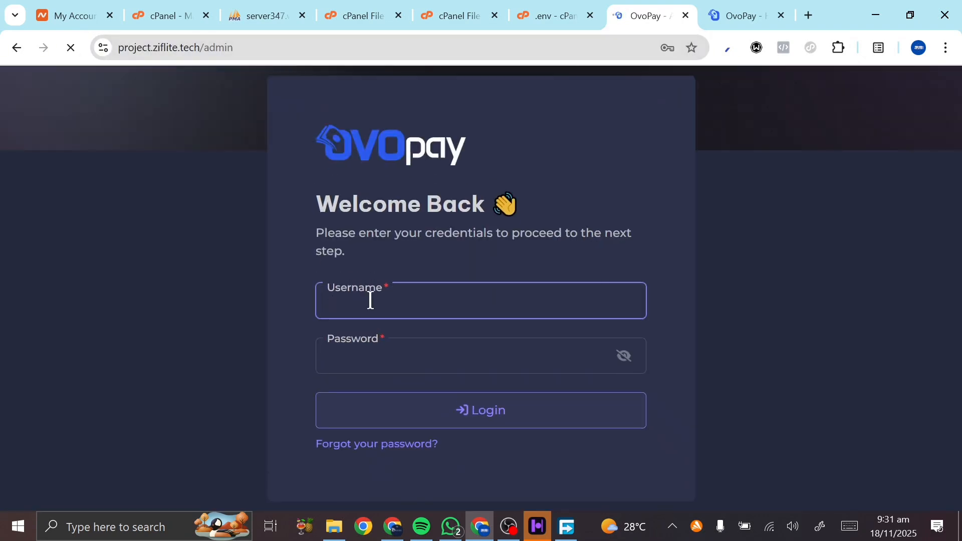
Log in to the OvoPay admin panel with the username admin and the account password.
{"action": "left_click", "coordinate": [370, 300]}
{"action": "type", "text": "admin"}
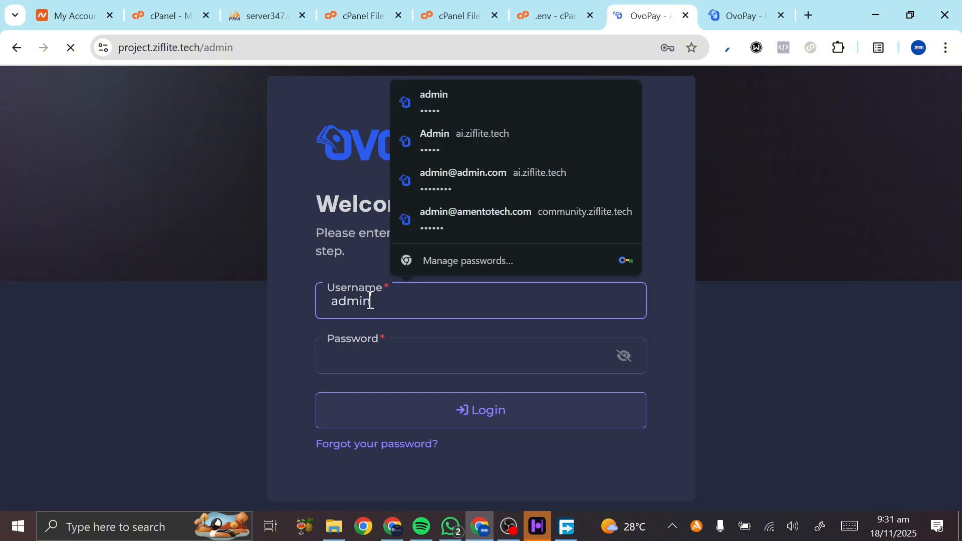
{"action": "key", "text": "ctrl+a"}
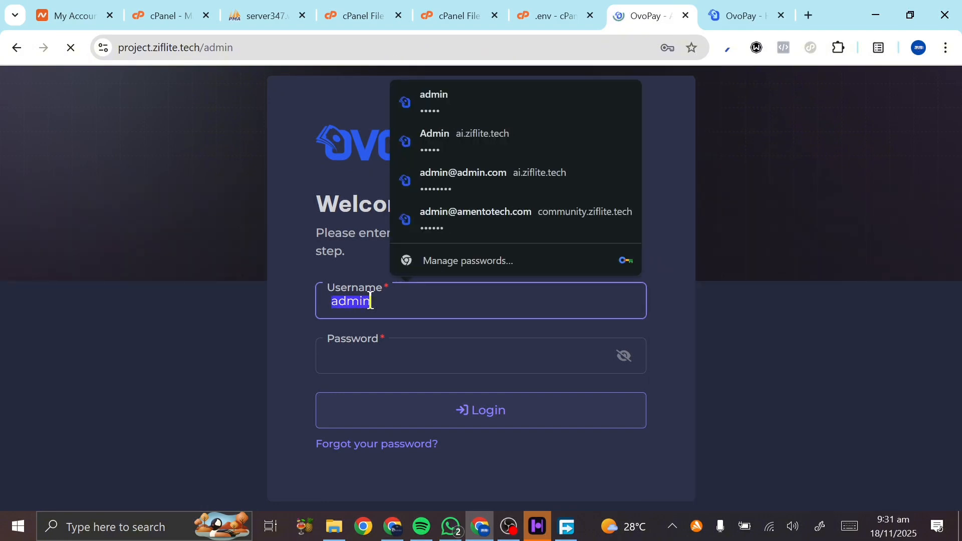
{"action": "left_click", "coordinate": [370, 362]}
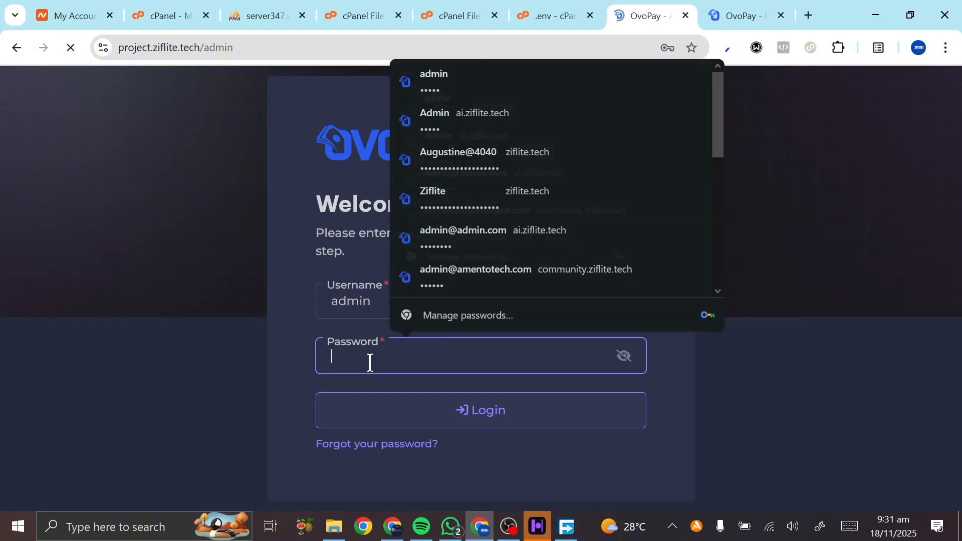
{"action": "left_click", "coordinate": [306, 368]}
{"action": "left_click", "coordinate": [474, 414]}
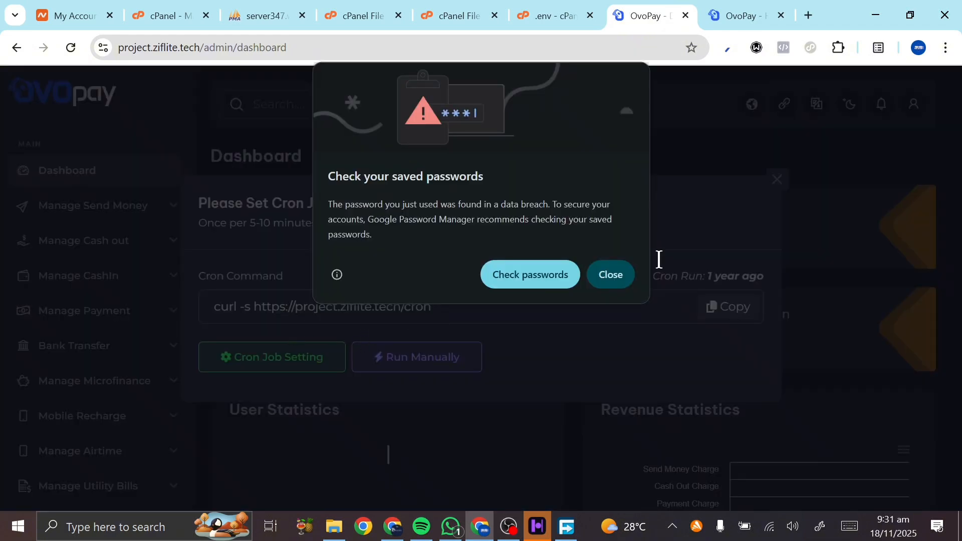
Dismiss the saved-password warning and the cron job setup prompt on the admin dashboard.
{"action": "left_click", "coordinate": [620, 276]}
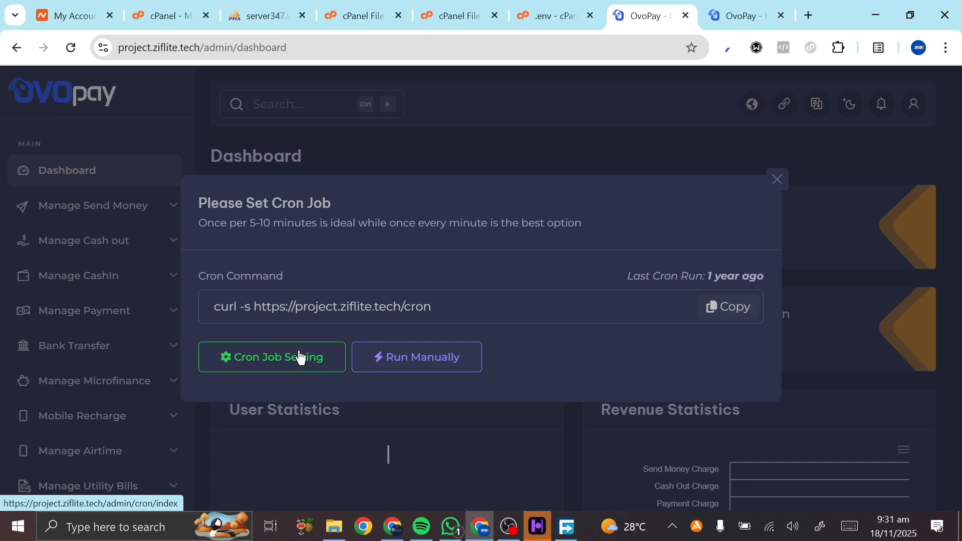
{"action": "left_click", "coordinate": [782, 187]}
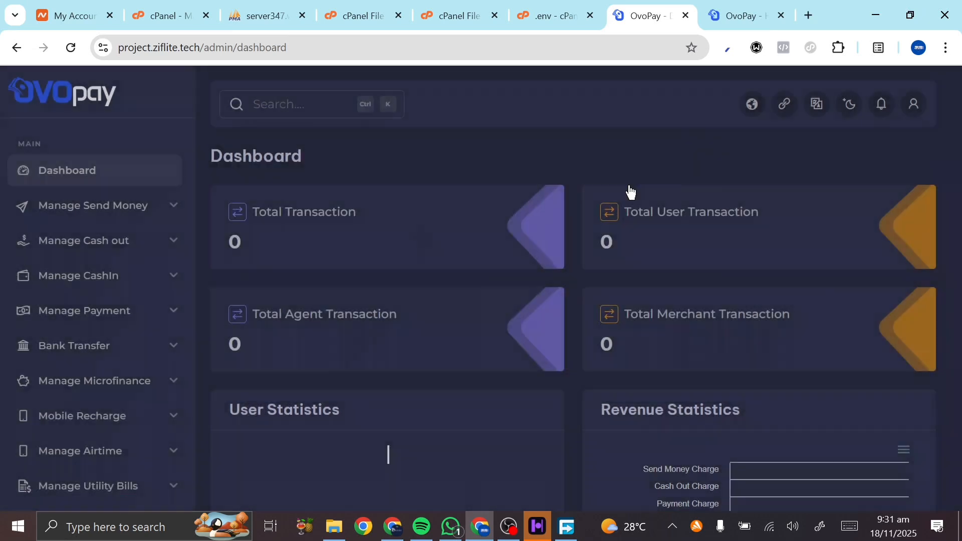
Look through the admin dashboard's statistics and financial overviews and the full list of management sections in the navigation.
{"action": "scroll", "coordinate": [400, 397], "scroll_direction": "down", "scroll_amount": 8}
{"action": "scroll", "coordinate": [129, 393], "scroll_direction": "down", "scroll_amount": 10}
{"action": "scroll", "coordinate": [129, 394], "scroll_direction": "down", "scroll_amount": 1}
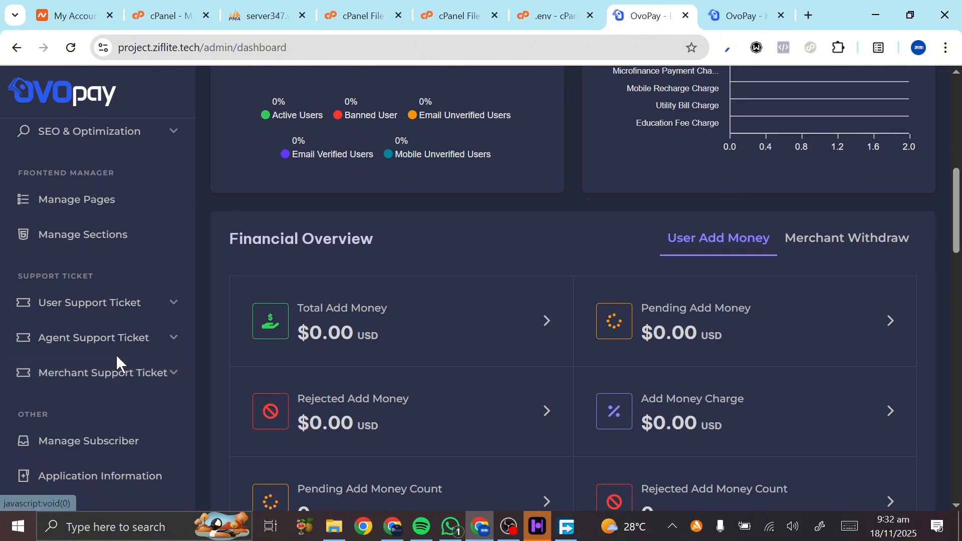
{"action": "scroll", "coordinate": [118, 260], "scroll_direction": "up", "scroll_amount": 4}
{"action": "scroll", "coordinate": [119, 256], "scroll_direction": "up", "scroll_amount": 10}
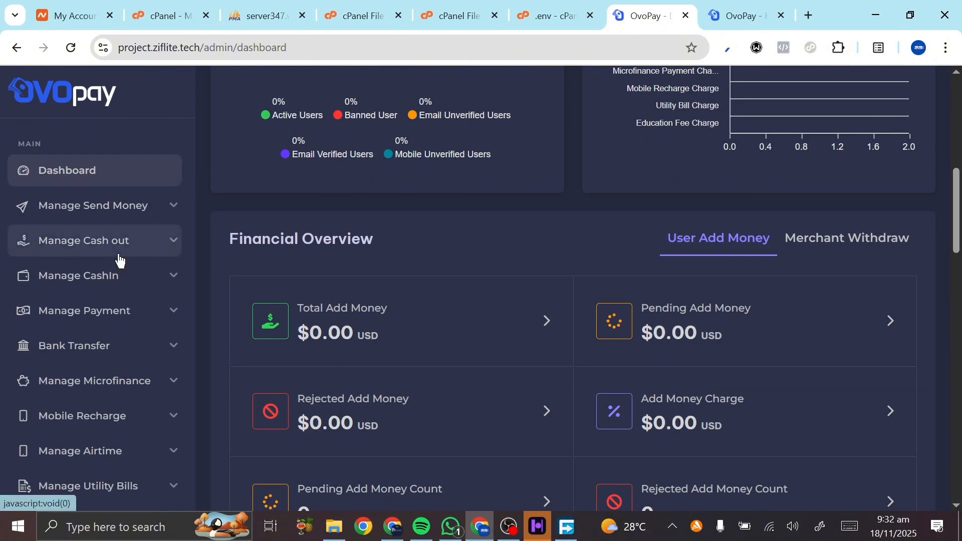
{"action": "scroll", "coordinate": [119, 261], "scroll_direction": "down", "scroll_amount": 20}
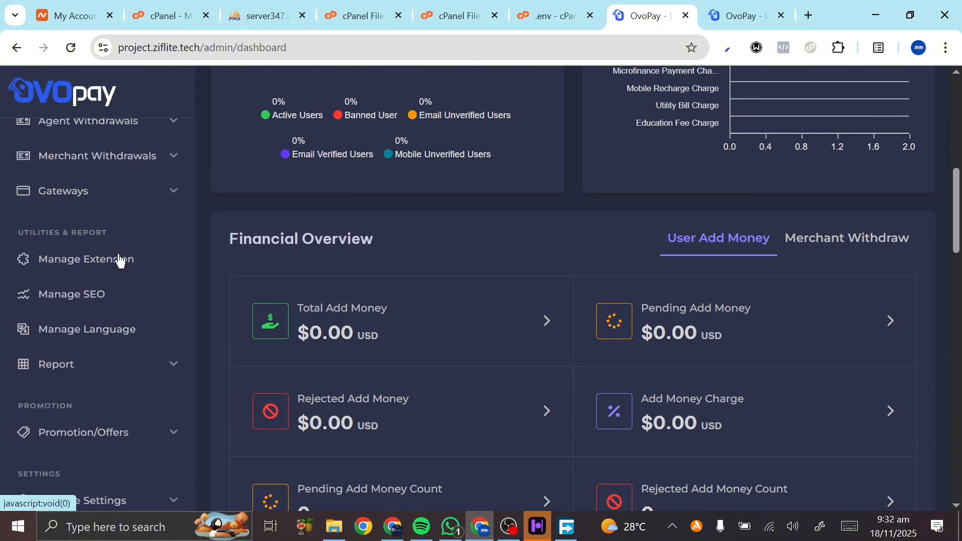
{"action": "scroll", "coordinate": [86, 382], "scroll_direction": "down", "scroll_amount": 2}
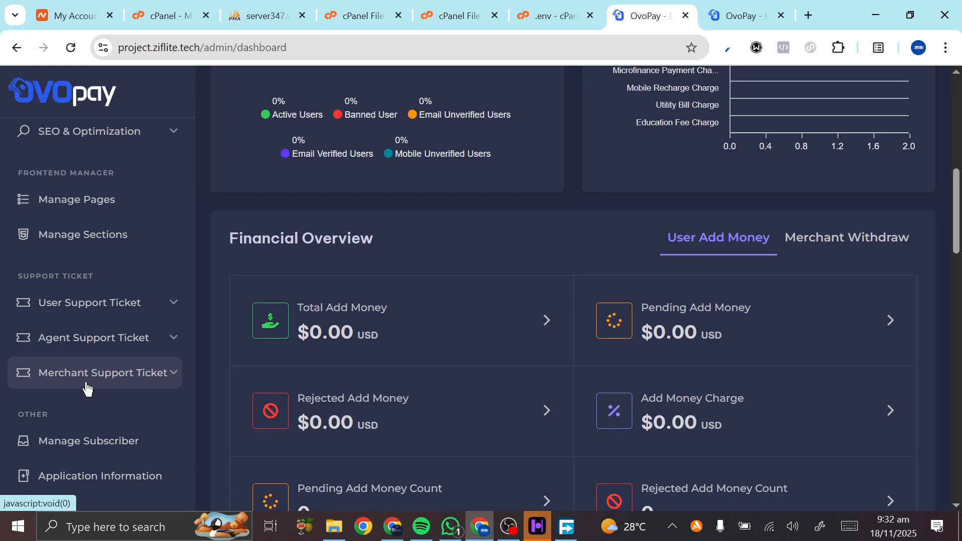
{"action": "scroll", "coordinate": [86, 389], "scroll_direction": "down", "scroll_amount": 5}
{"action": "scroll", "coordinate": [88, 266], "scroll_direction": "up", "scroll_amount": 5}
{"action": "scroll", "coordinate": [87, 266], "scroll_direction": "up", "scroll_amount": 4}
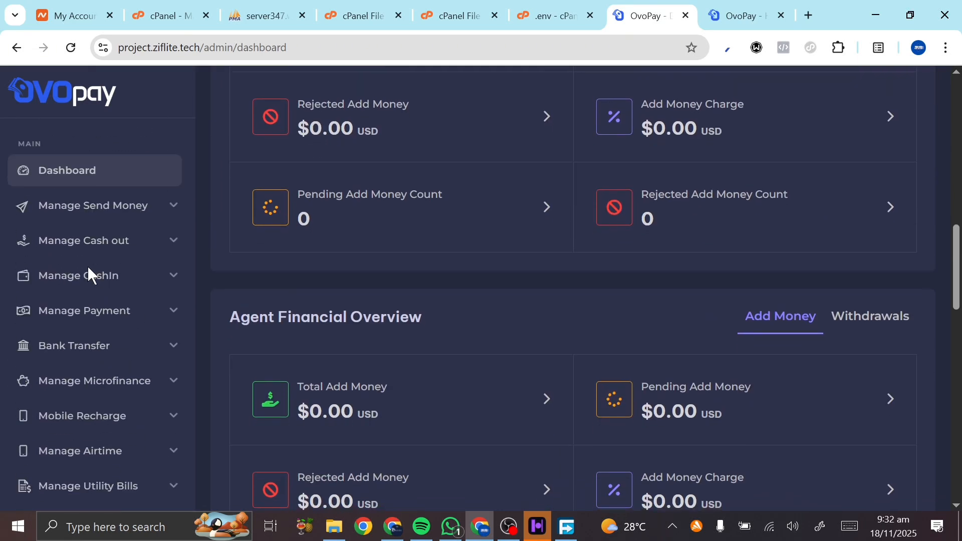